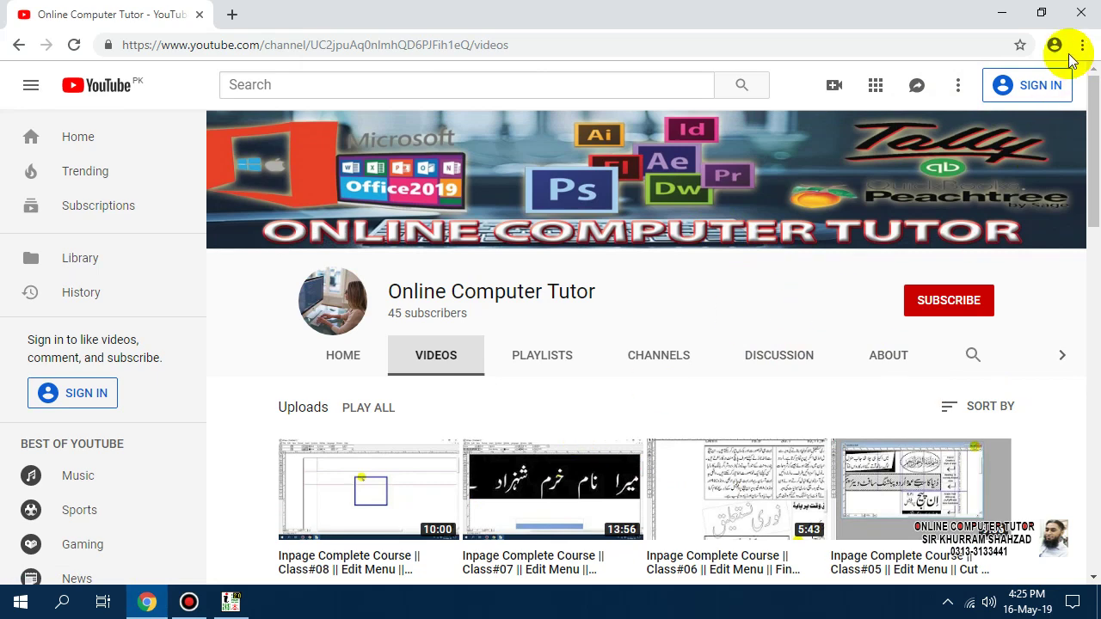
# - Switch from the browser to the blank InPage document and look over the available Preferences categories
pyautogui.click(1001, 13)
pyautogui.click(283, 236)
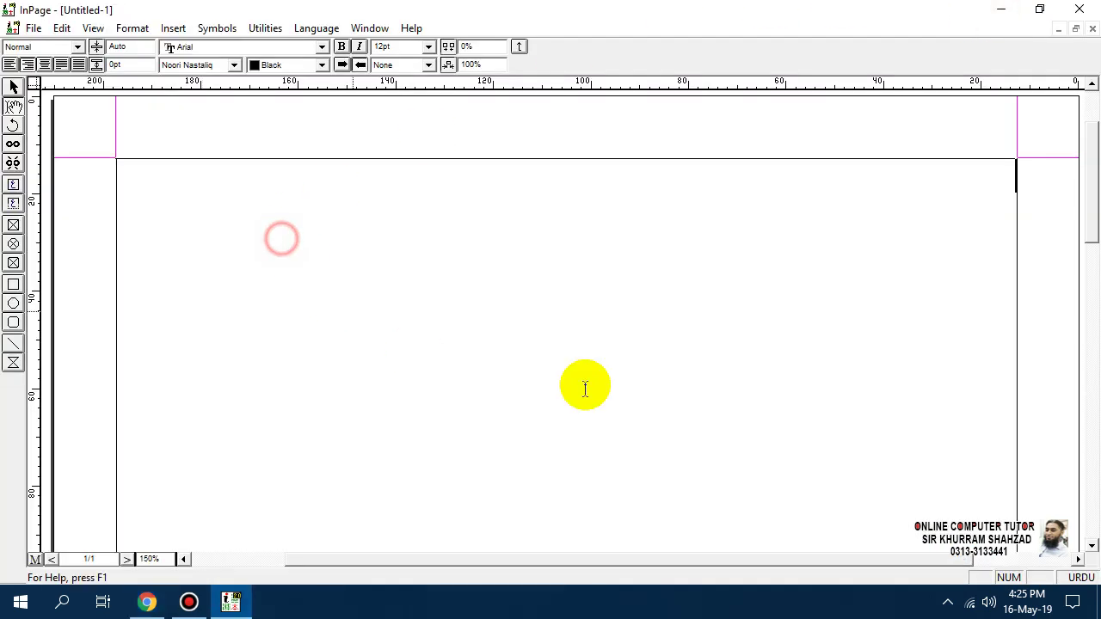
pyautogui.click(61, 28)
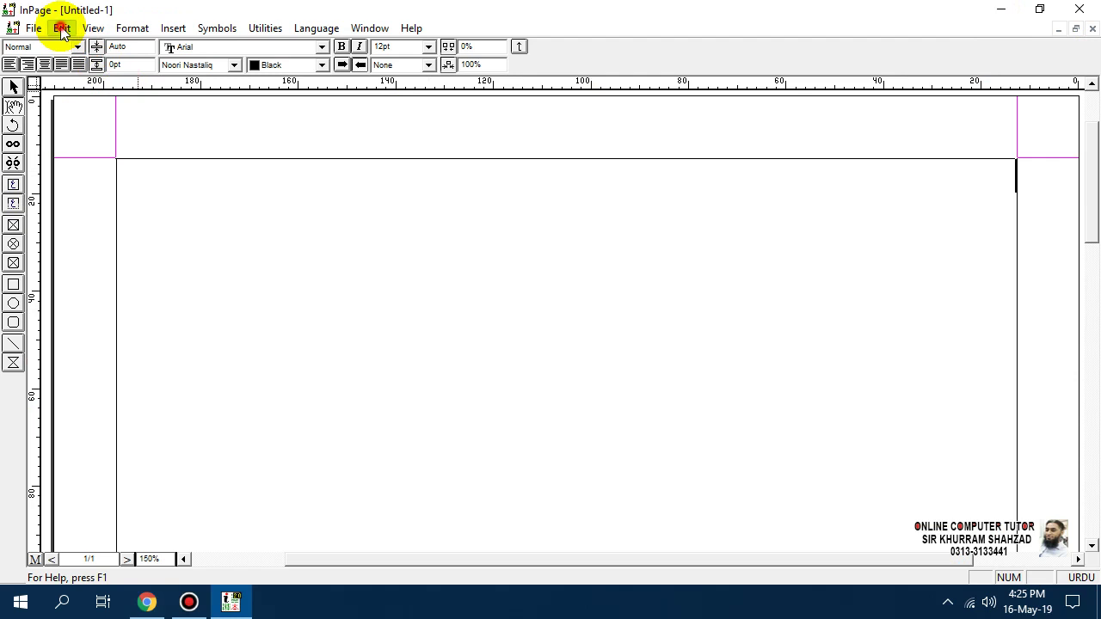
pyautogui.moveTo(128, 357)
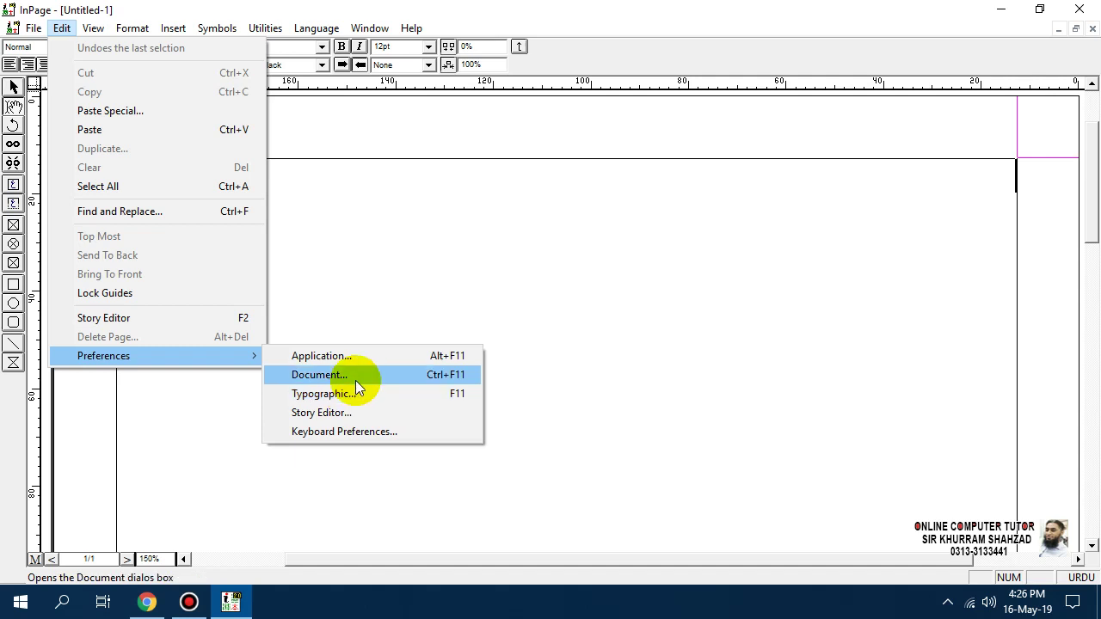
pyautogui.click(430, 227)
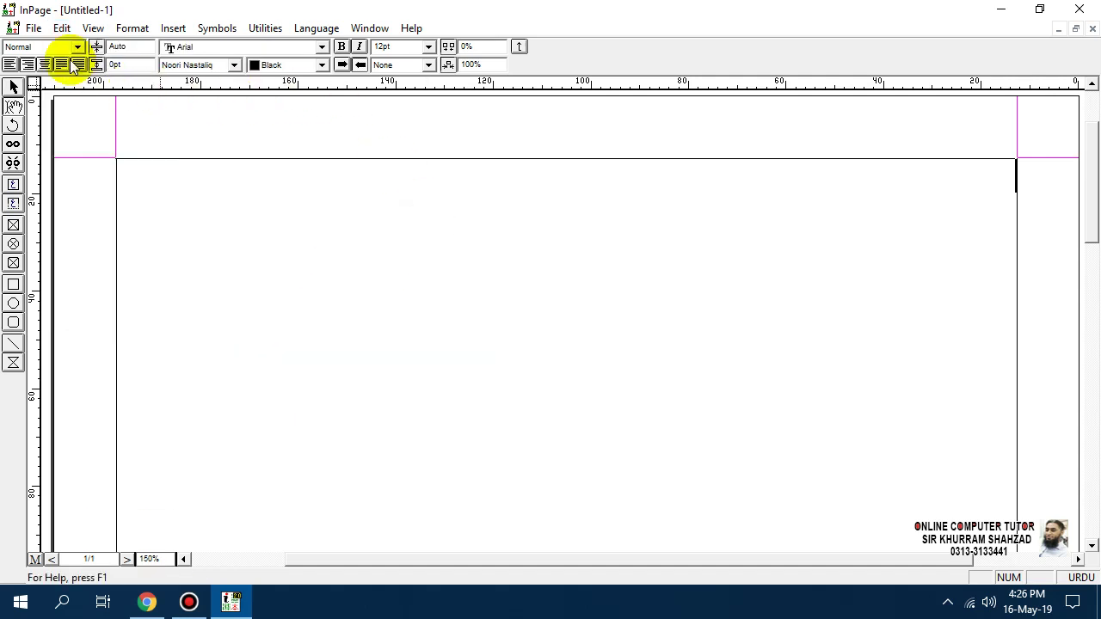
# - Paste the copied Urdu paragraph into the blank page's text area
pyautogui.click(34, 27)
pyautogui.click(694, 221)
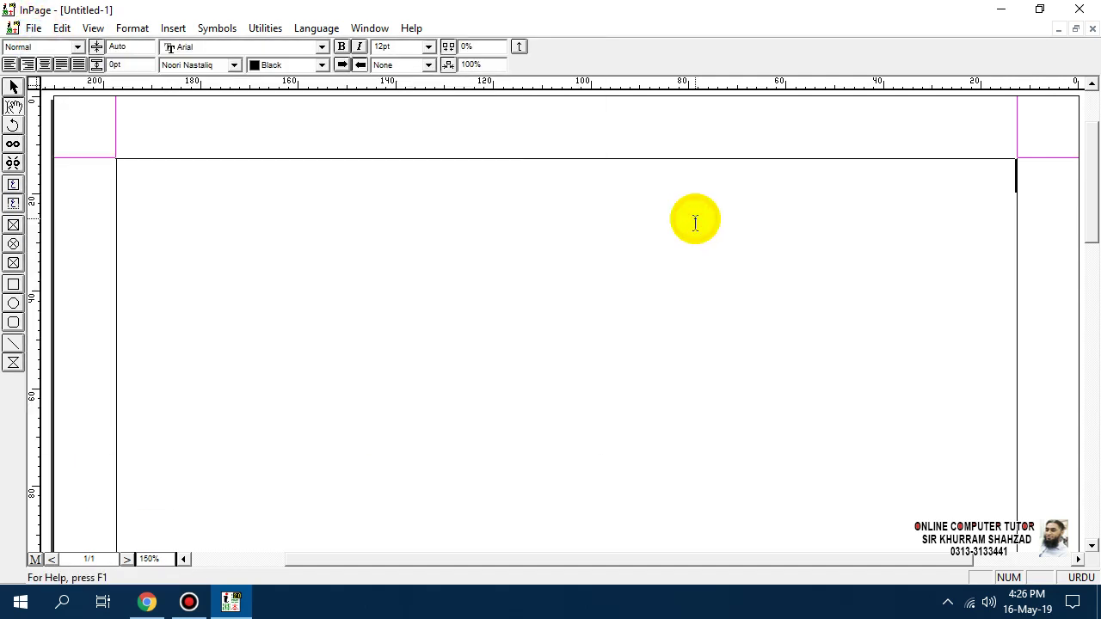
pyautogui.hotkey('ctrl', 'v')
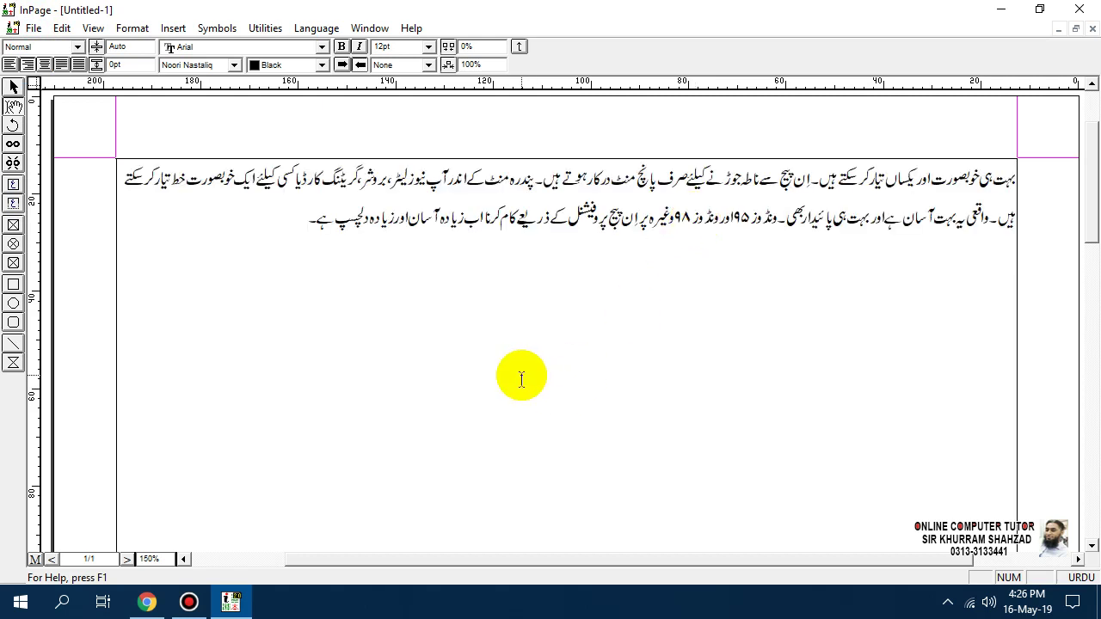
# - Examine the Nastaliq spacing, line spacing, justification, boxed style and underline options in Typographic Preferences, and close them without changes
pyautogui.click(60, 31)
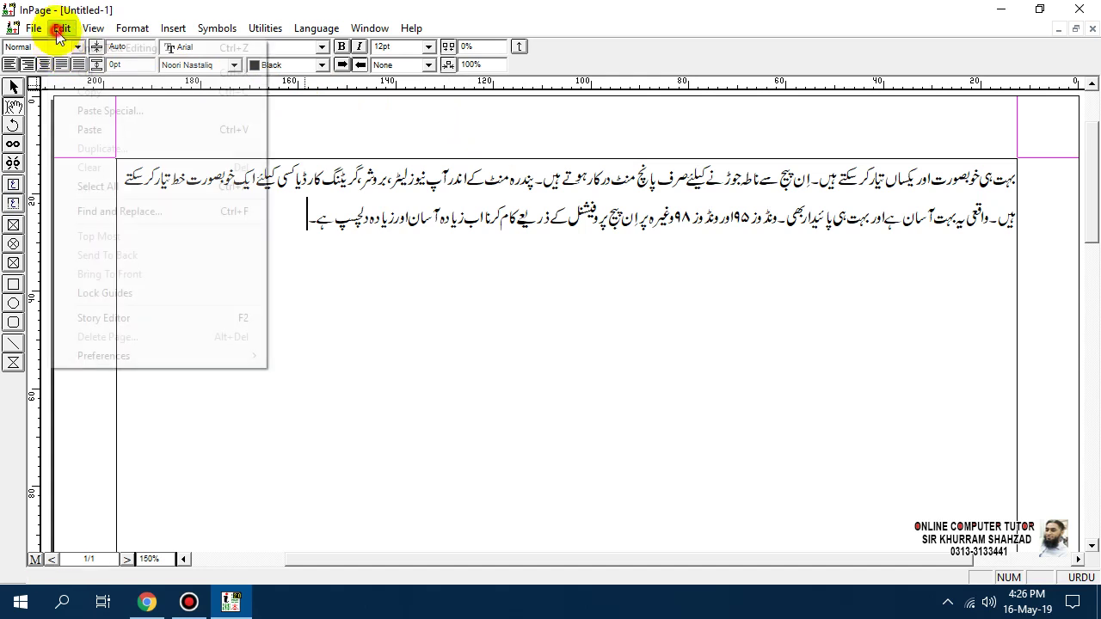
pyautogui.moveTo(140, 354)
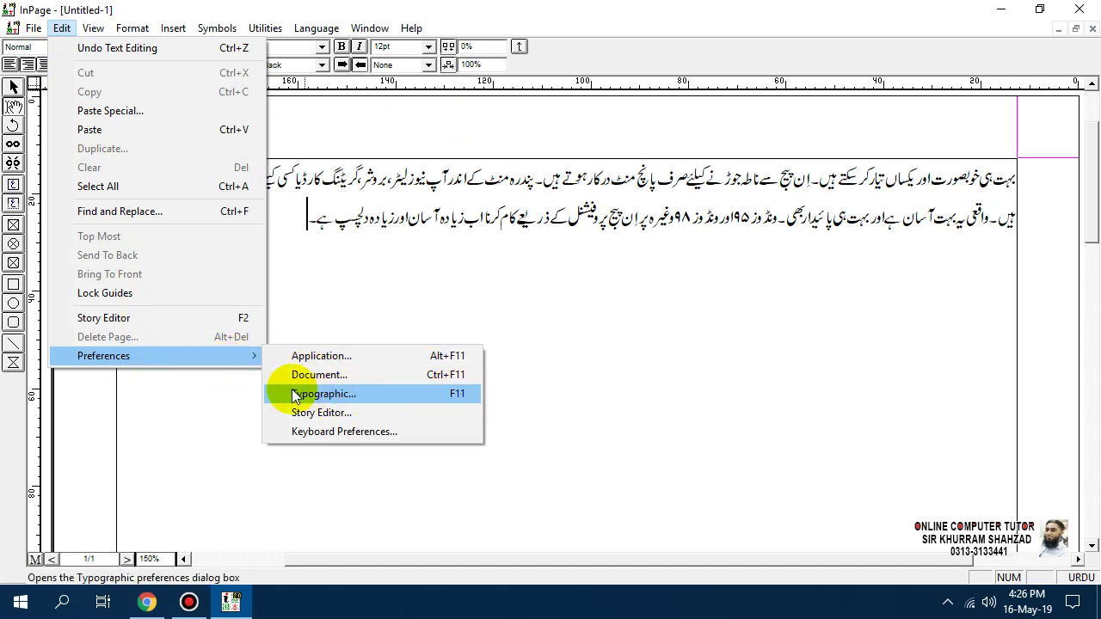
pyautogui.click(653, 376)
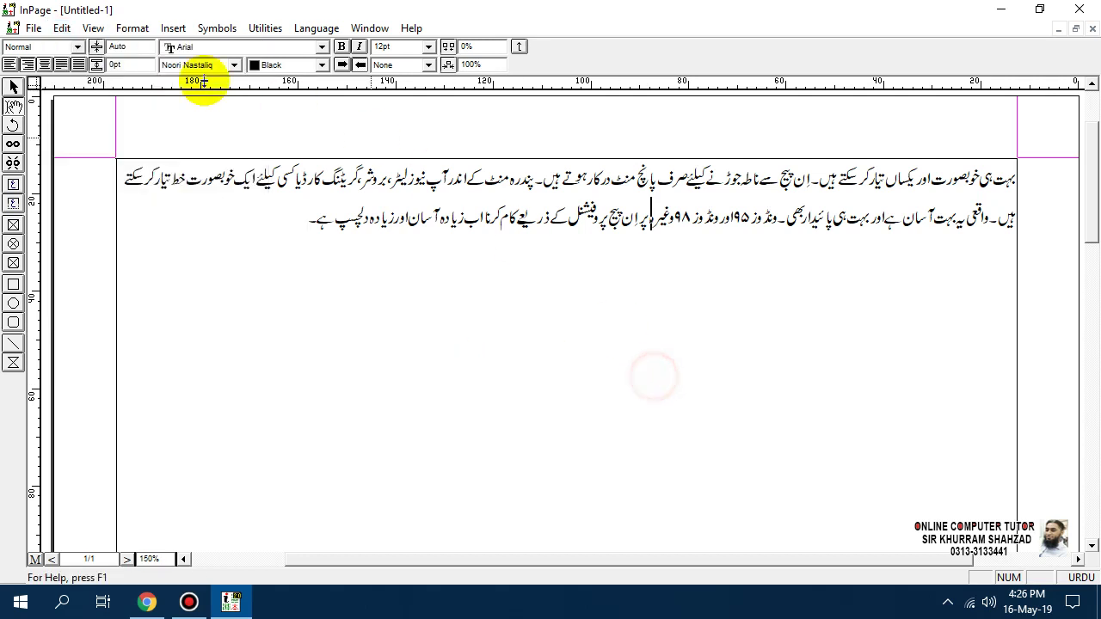
pyautogui.click(50, 29)
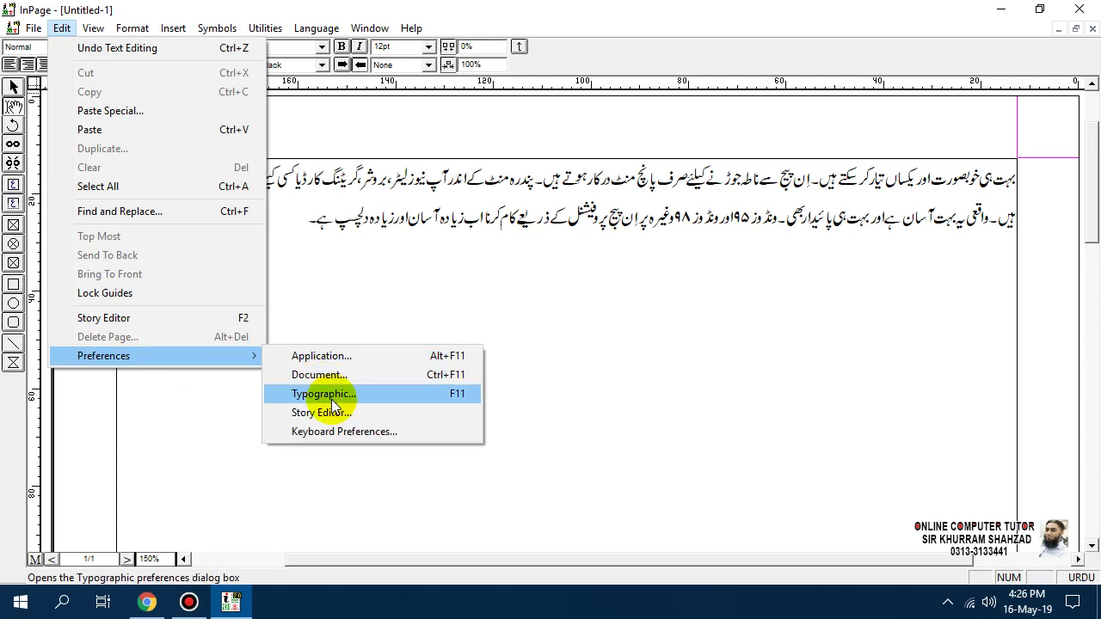
pyautogui.click(332, 397)
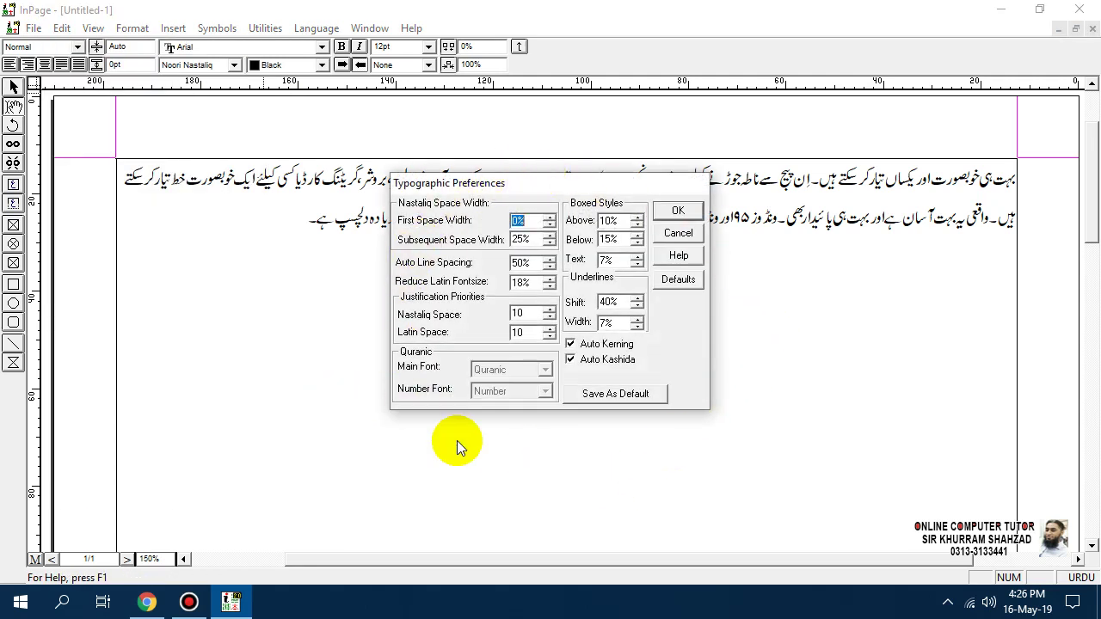
pyautogui.click(678, 233)
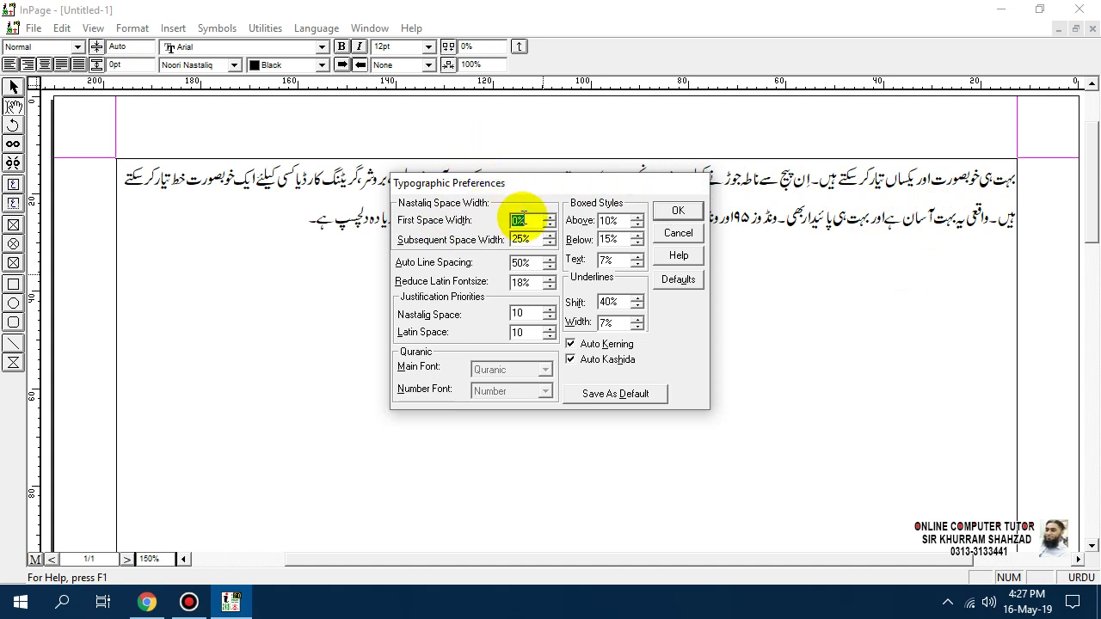
pyautogui.moveTo(602, 184); pyautogui.dragTo(492, 278)
pyautogui.click(570, 338)
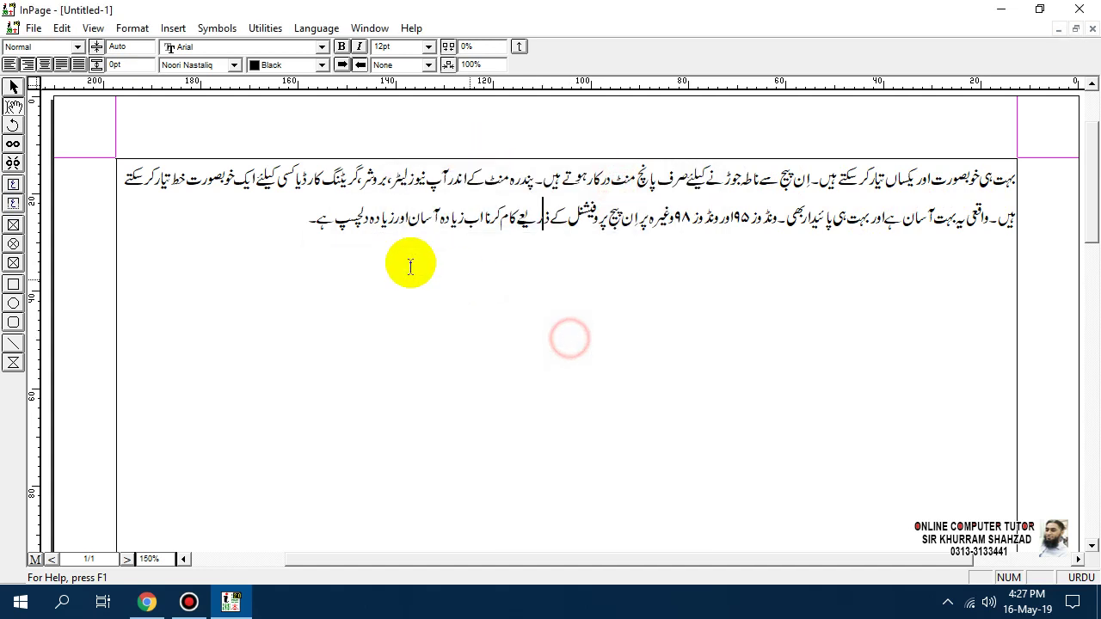
# - Select the whole Urdu paragraph and set its Nastaliq First Space Width to 38% in Typographic Preferences
pyautogui.moveTo(312, 219); pyautogui.dragTo(1038, 177)
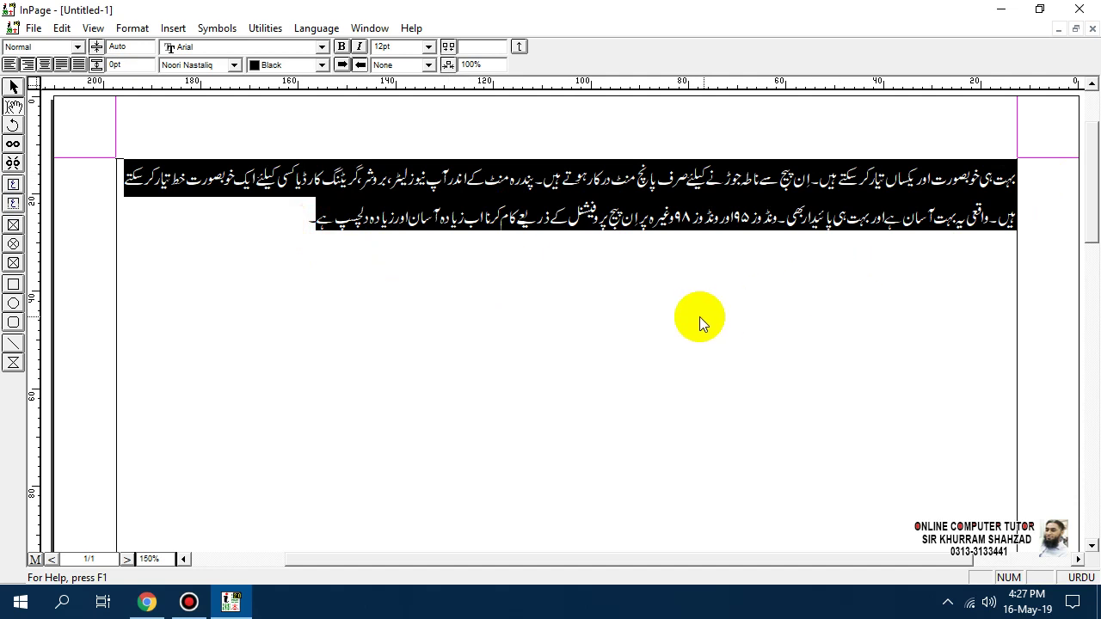
pyautogui.hotkey('ctrl', 'alt', 'y')
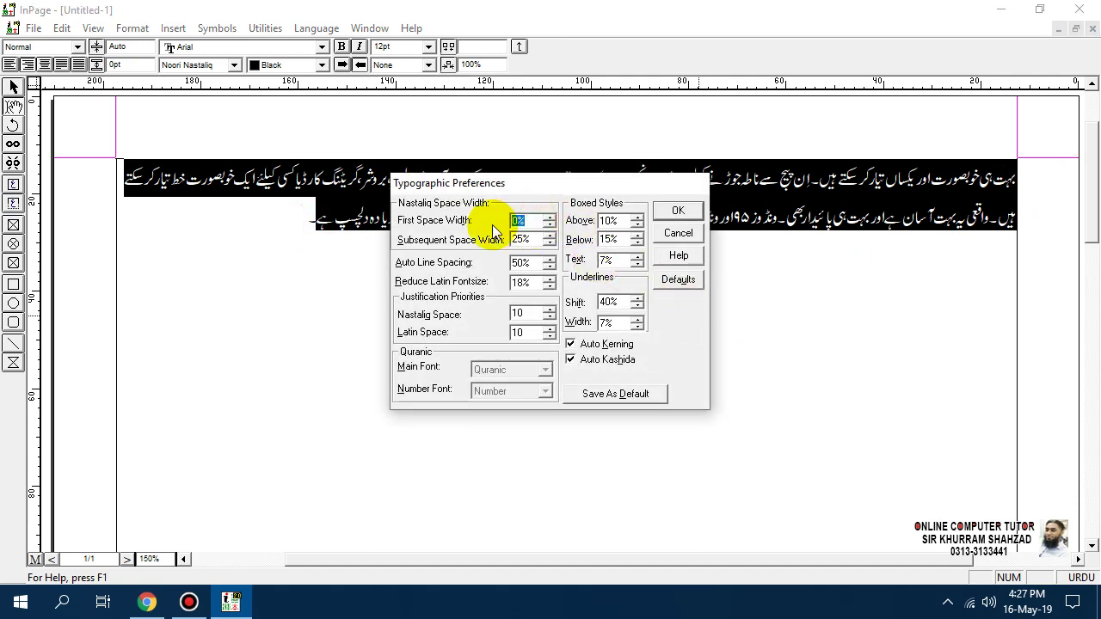
pyautogui.write('38')
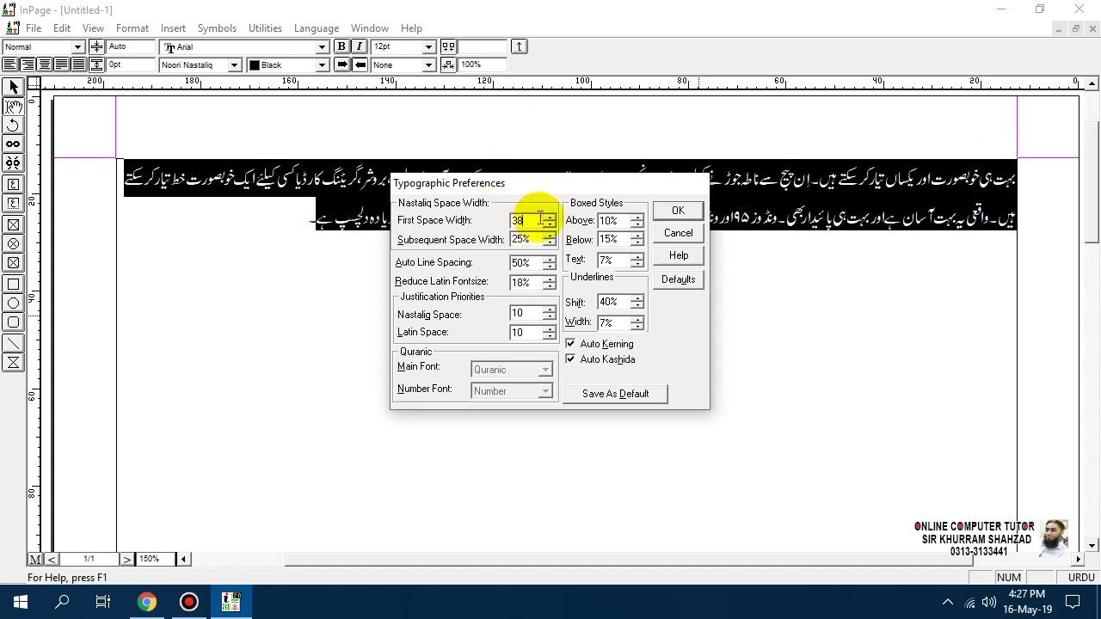
pyautogui.click(675, 211)
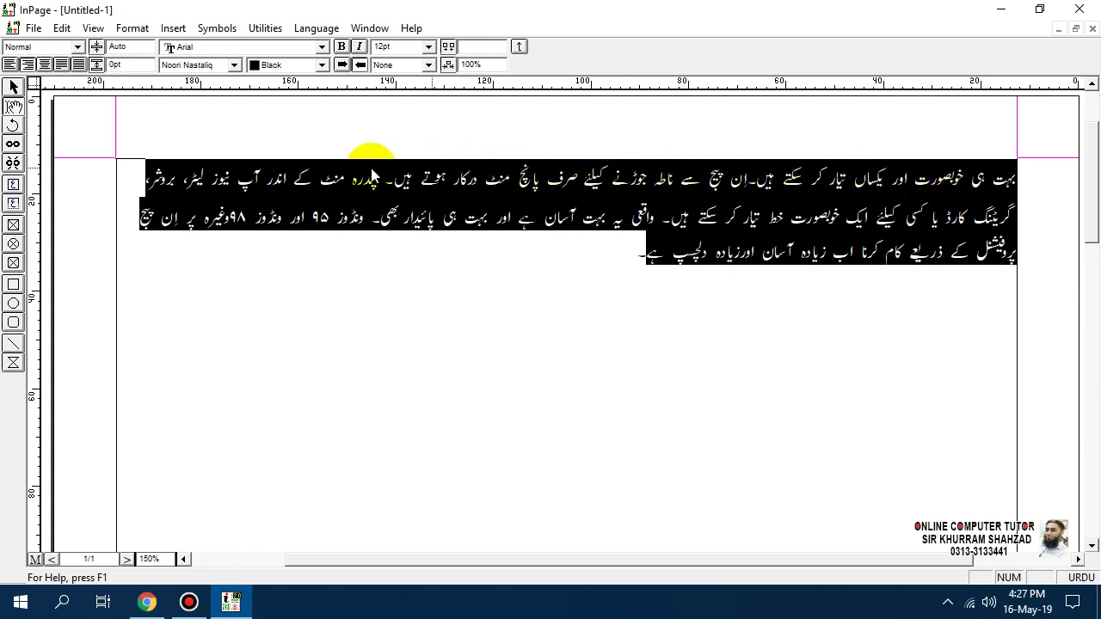
# - Widen the paragraph's word gaps by setting the Nastaliq First Space Width to 100%
pyautogui.hotkey('ctrl', 'alt', 'y')
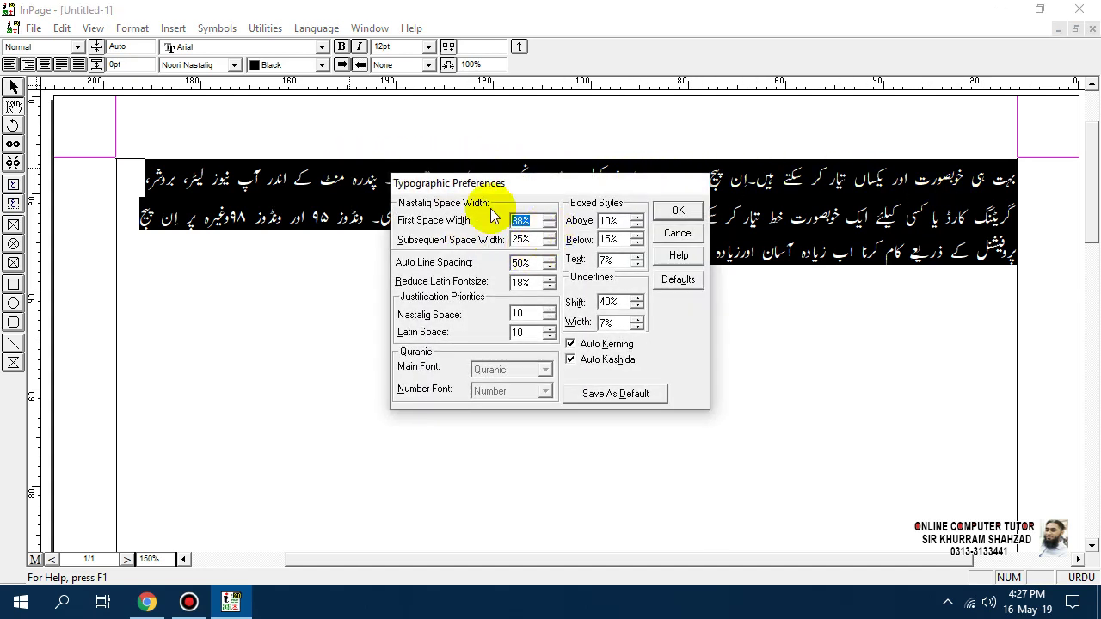
pyautogui.write('100')
pyautogui.press('Return')
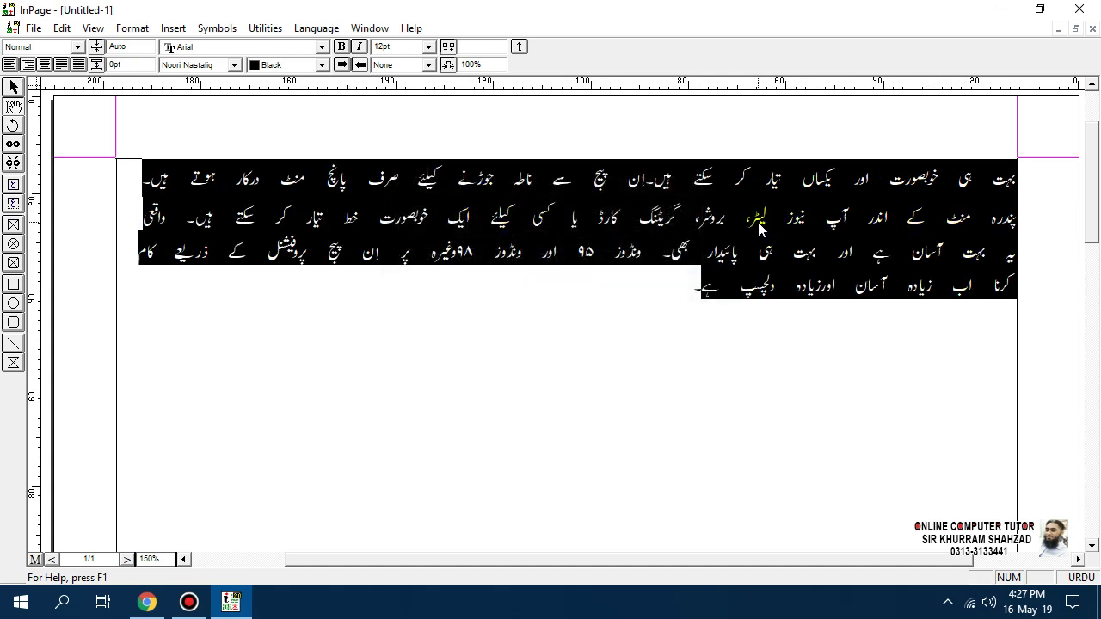
# - Reduce the Nastaliq First Space Width to 50% in Typographic Preferences
pyautogui.hotkey('ctrl', 't')
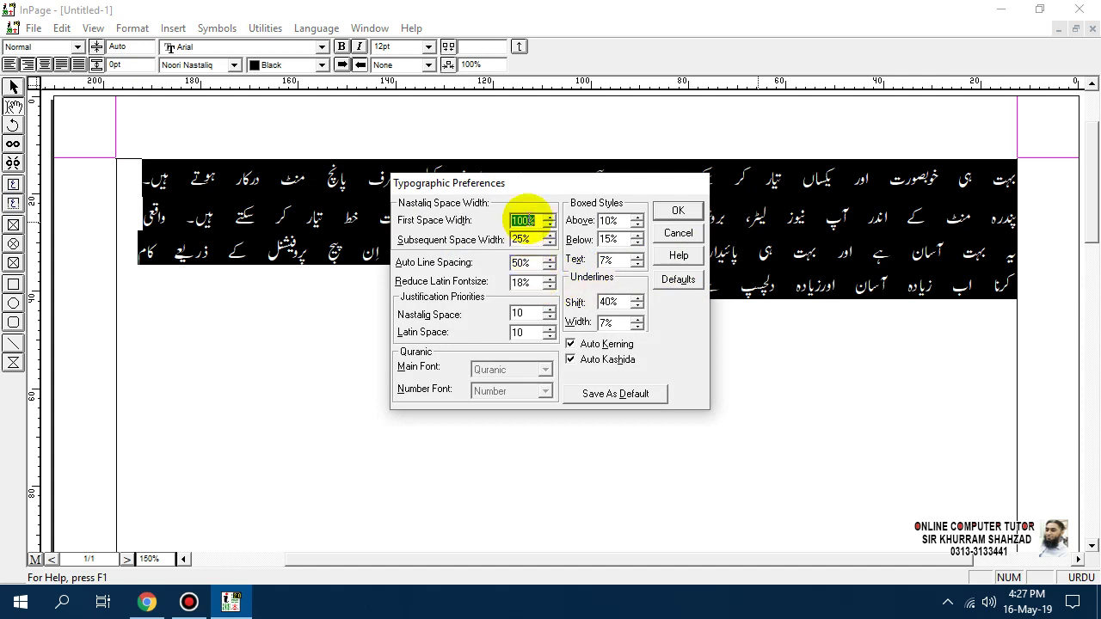
pyautogui.write('50')
pyautogui.press('Return')
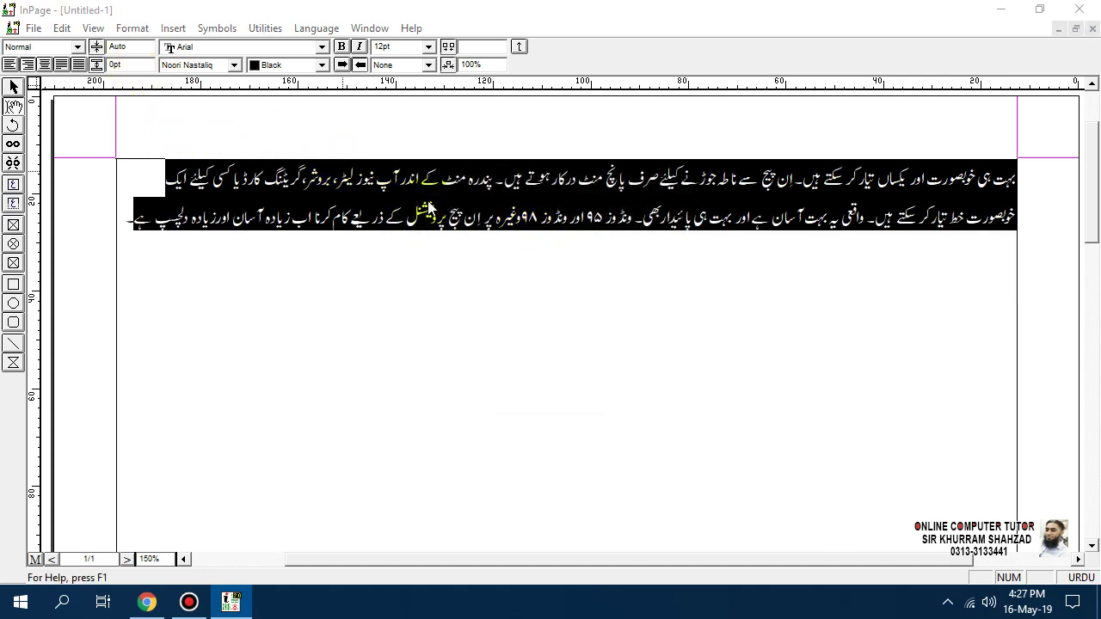
# - Set the Nastaliq First Space Width to 0% and deselect the paragraph
pyautogui.hotkey('ctrl', 't')
pyautogui.write('0')
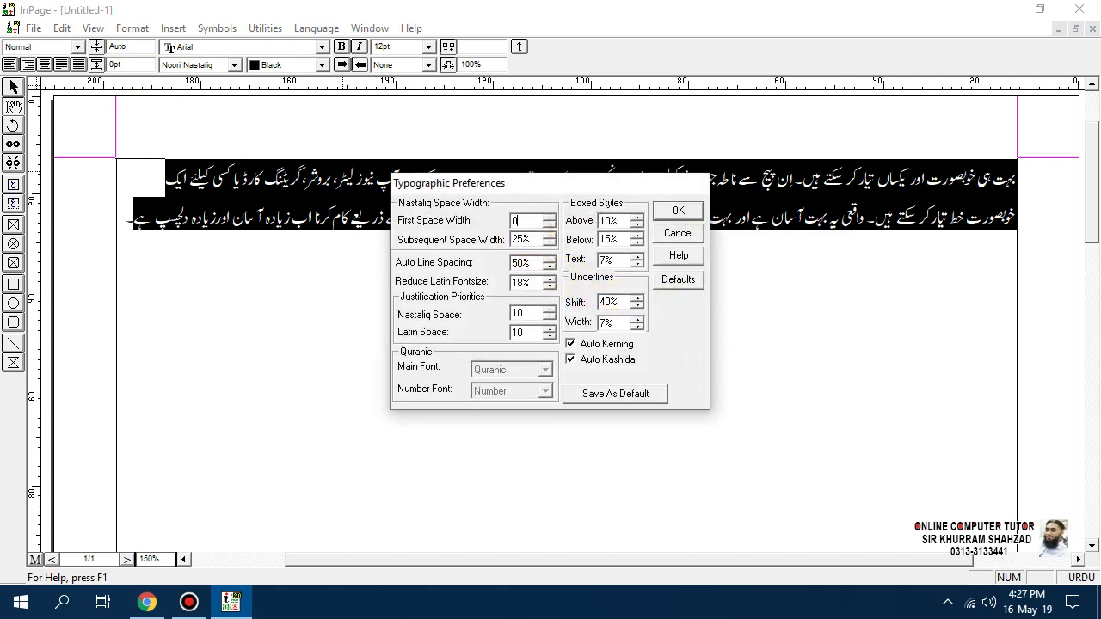
pyautogui.click(676, 210)
pyautogui.click(686, 213)
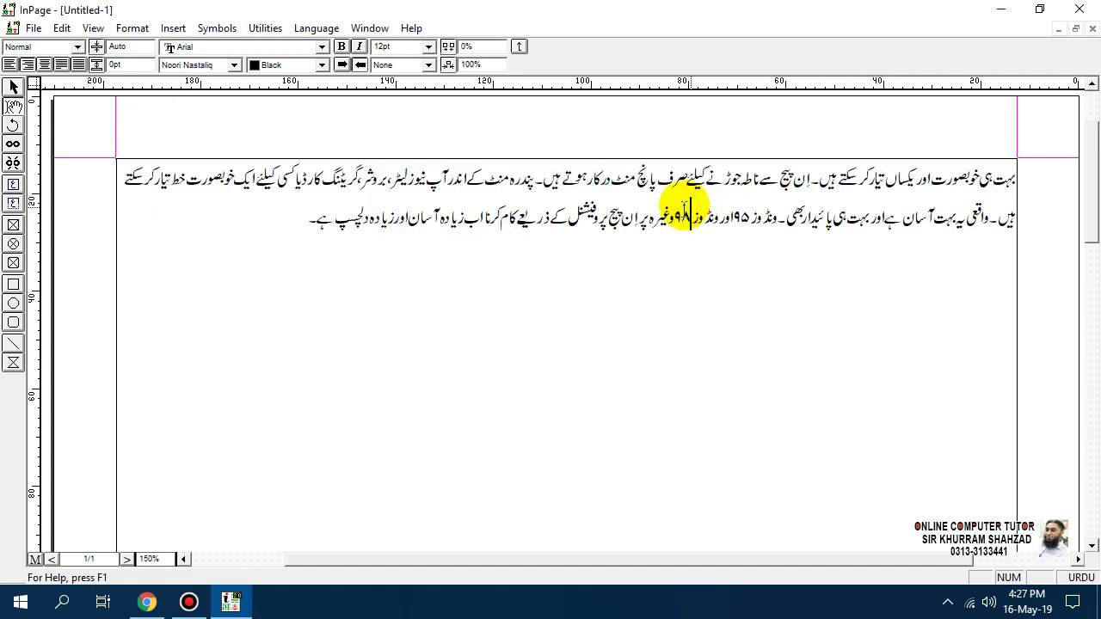
# - Insert extra spaces after the first line's first sentence and before the words for Windows 95 in the second line
pyautogui.click(807, 180)
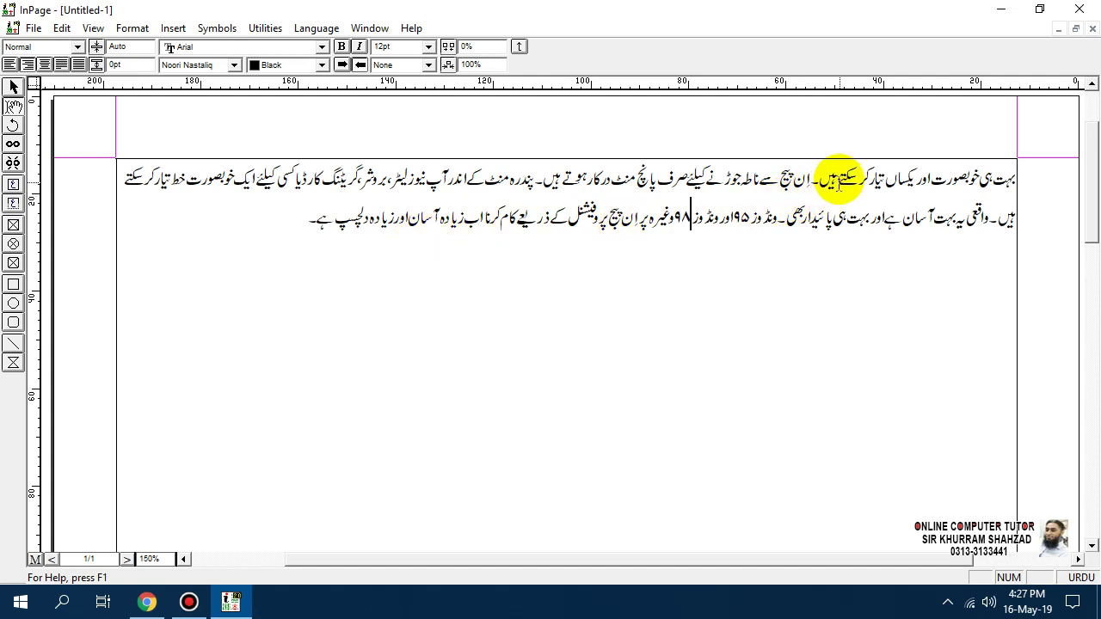
pyautogui.click(810, 176)
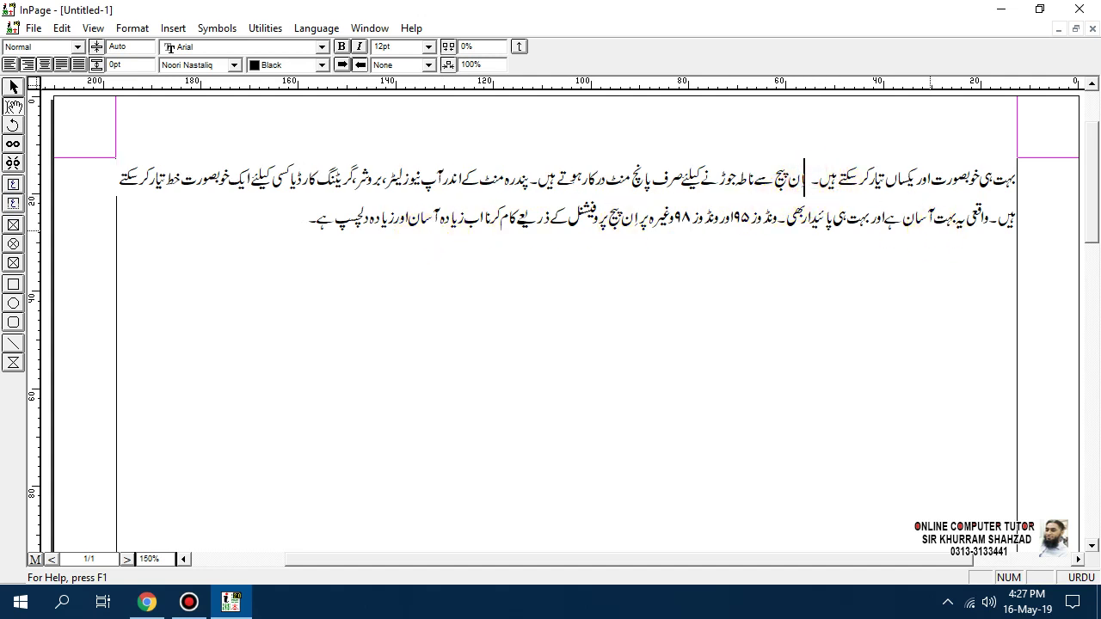
pyautogui.click(754, 216)
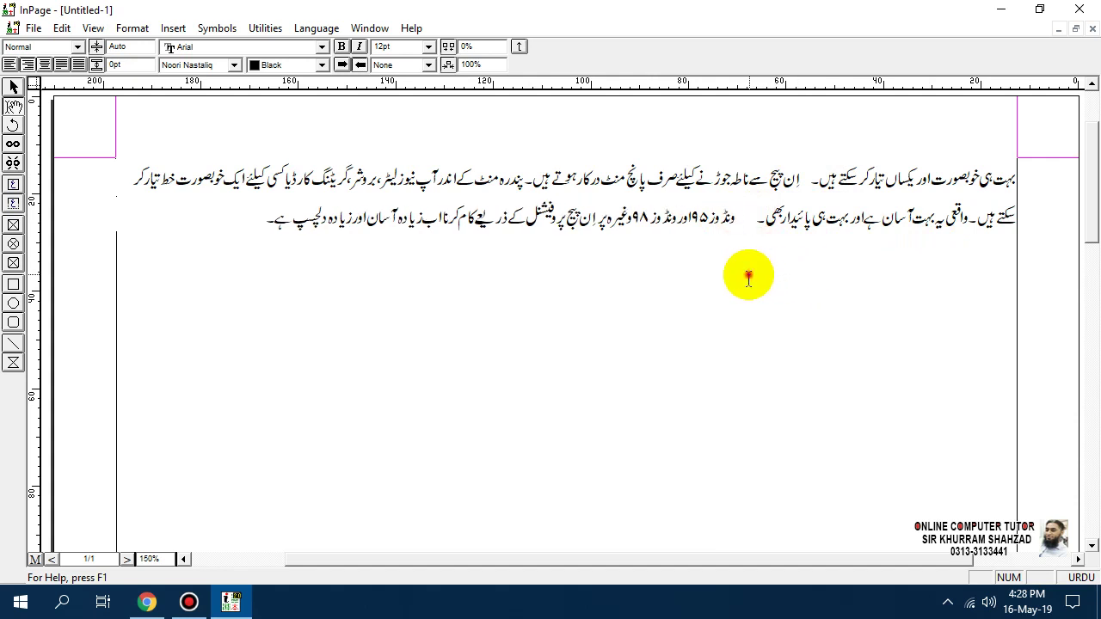
# - Select all the text and set the Nastaliq Subsequent Space Width to 40% in Typographic Preferences
pyautogui.hotkey('ctrl', 'a')
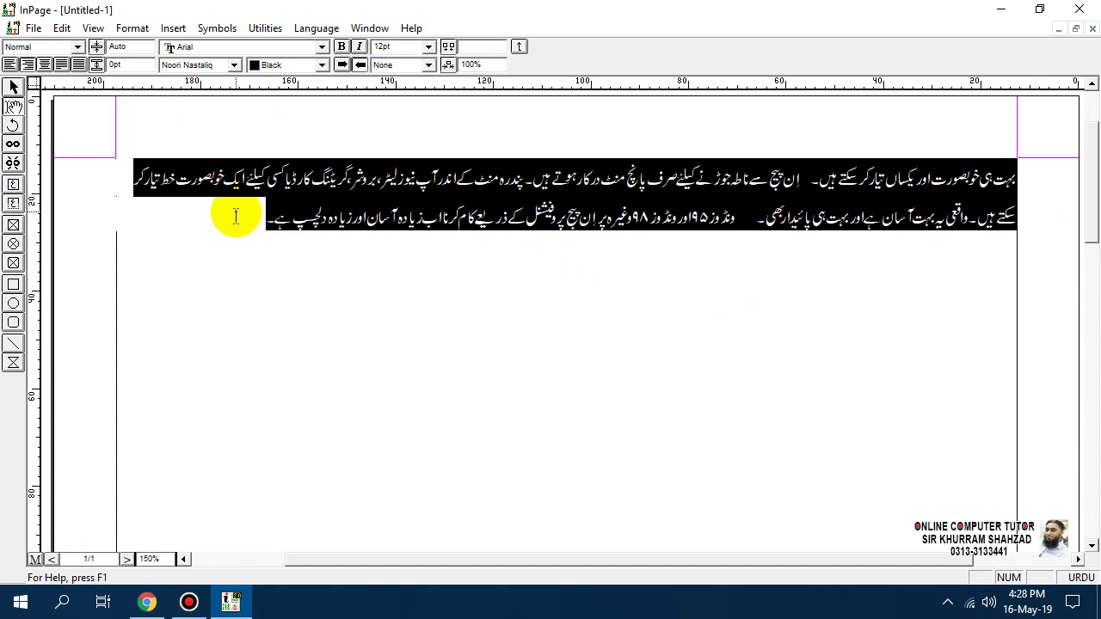
pyautogui.hotkey('ctrl', 'alt', 'y')
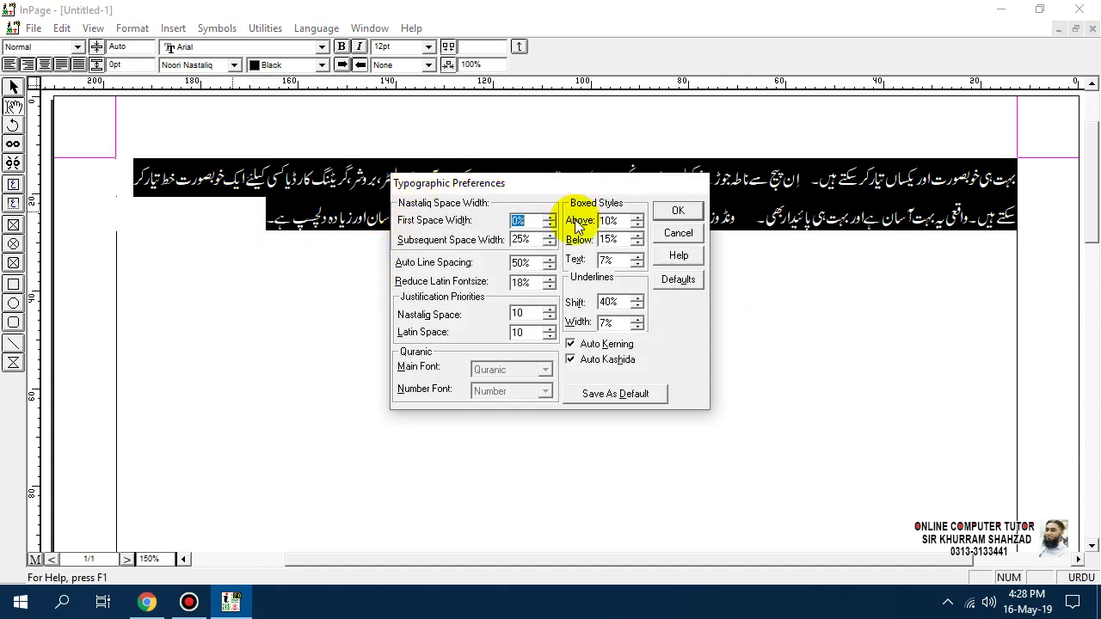
pyautogui.click(549, 237)
pyautogui.click(549, 236)
pyautogui.click(549, 236)
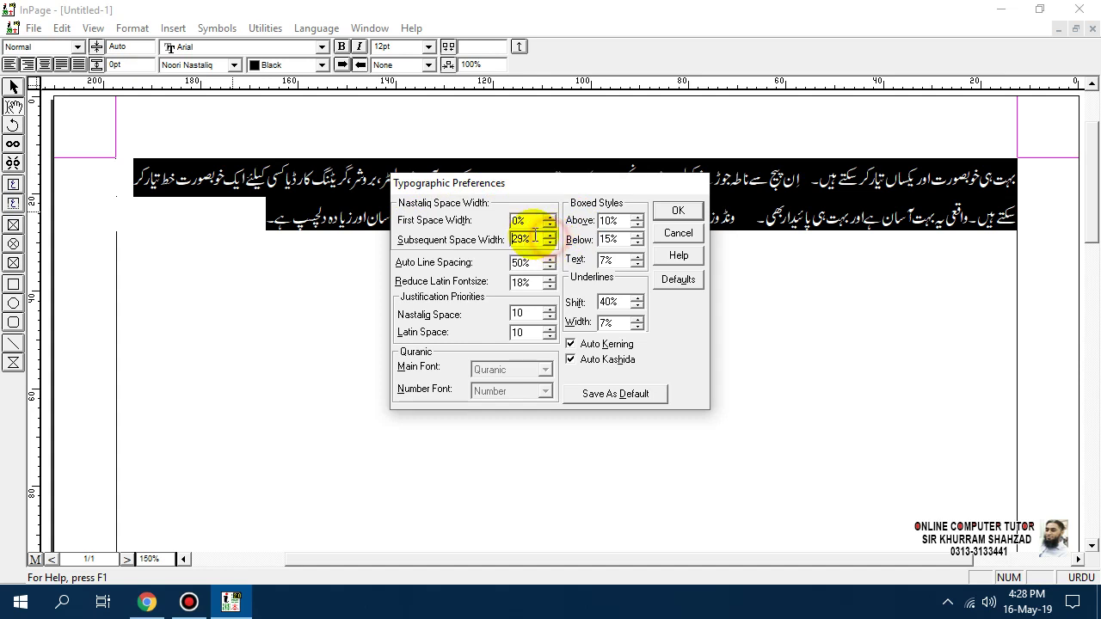
pyautogui.click(548, 236)
pyautogui.write('40')
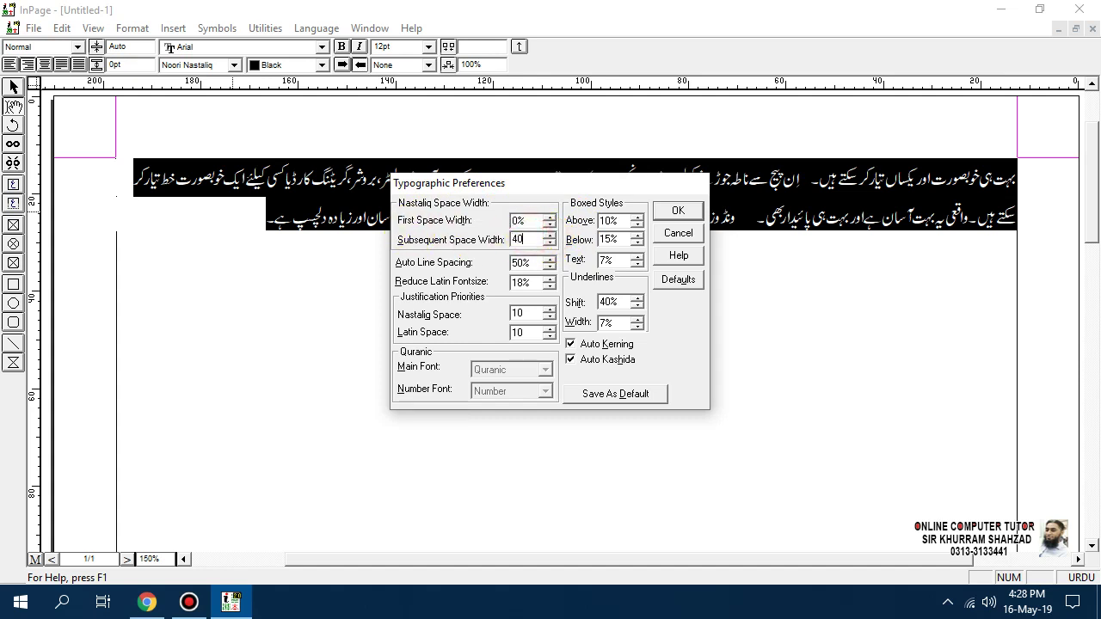
pyautogui.click(676, 212)
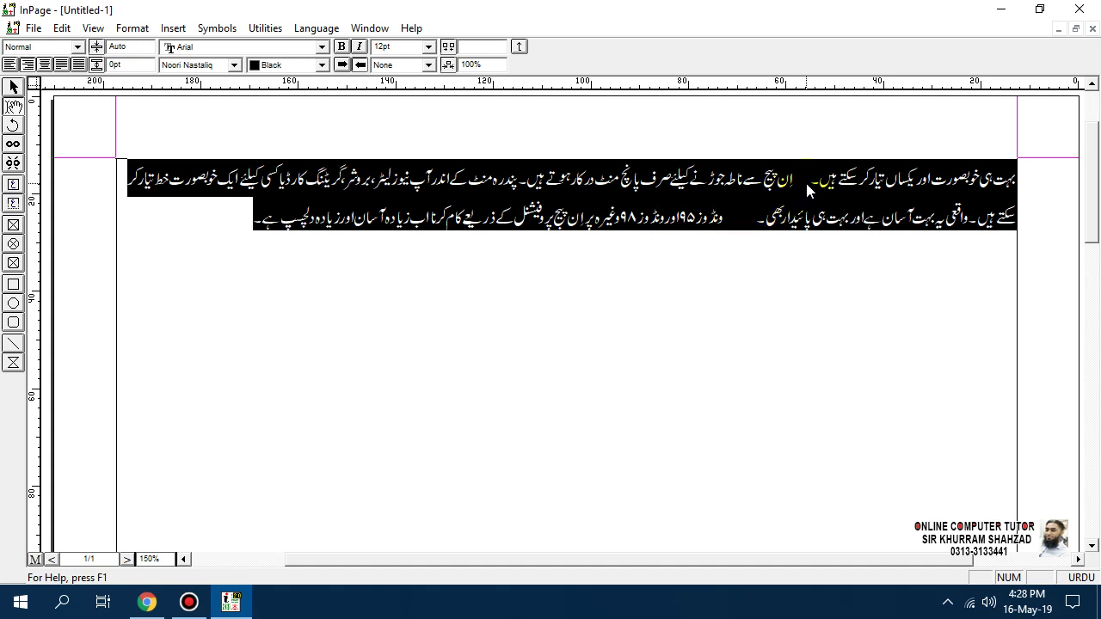
# - Set the Nastaliq Subsequent Space Width to 0% for the selected paragraph
pyautogui.hotkey('ctrl', 'shift', 't')
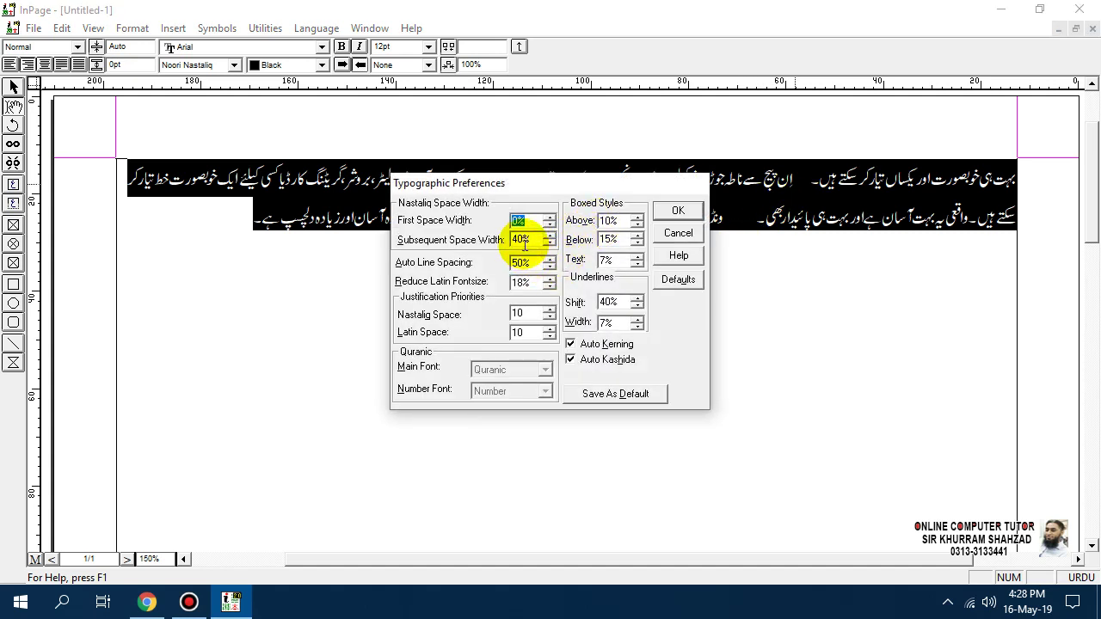
pyautogui.press('Tab')
pyautogui.write('0')
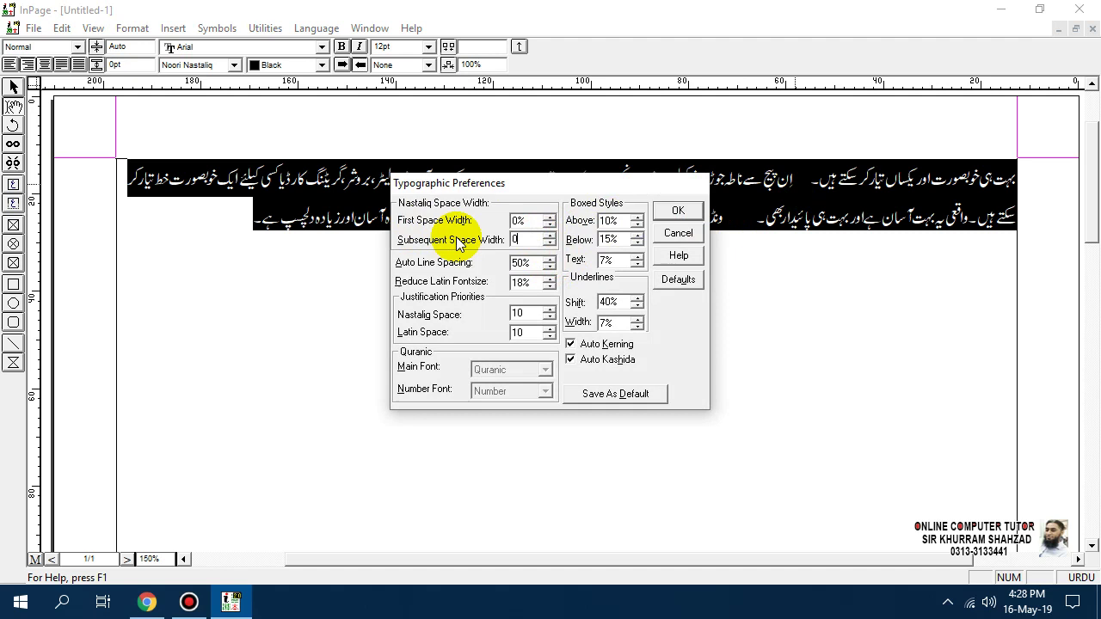
pyautogui.click(676, 214)
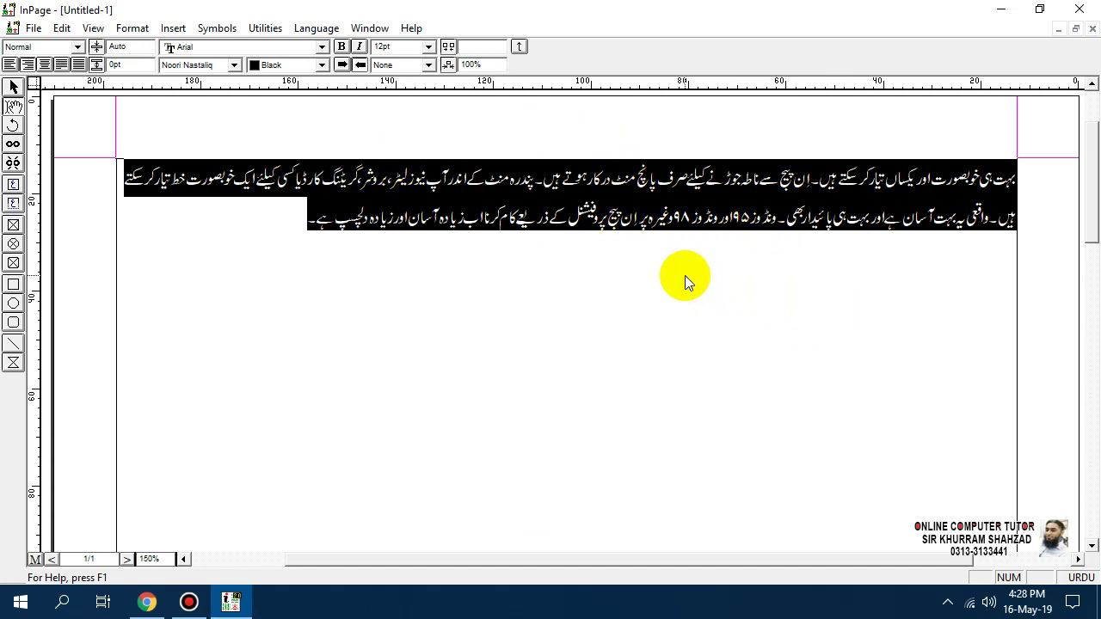
pyautogui.click(38, 46)
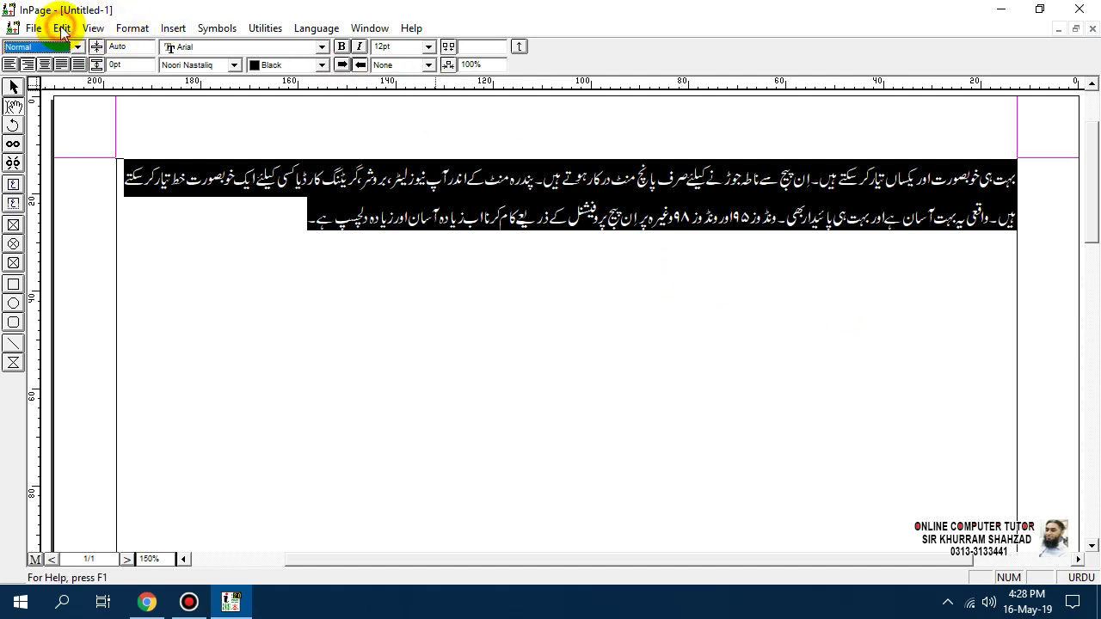
# - Deselect the paragraph and review the Auto Line Spacing option in Typographic Preferences, closing the dialog without changes
pyautogui.click(62, 29)
pyautogui.click(168, 361)
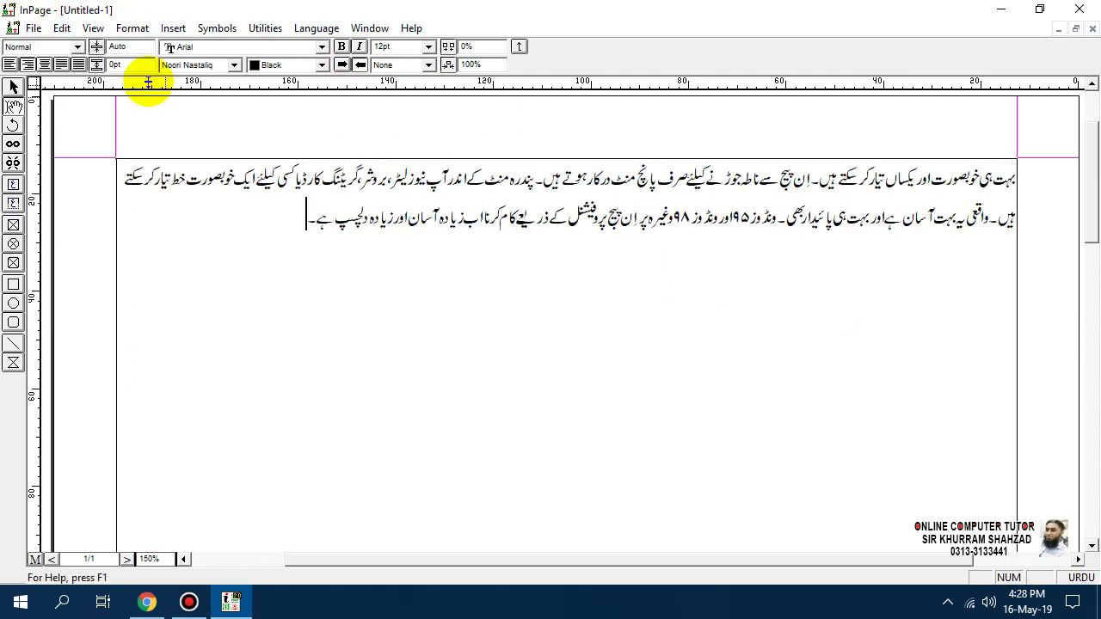
pyautogui.click(62, 29)
pyautogui.moveTo(162, 358)
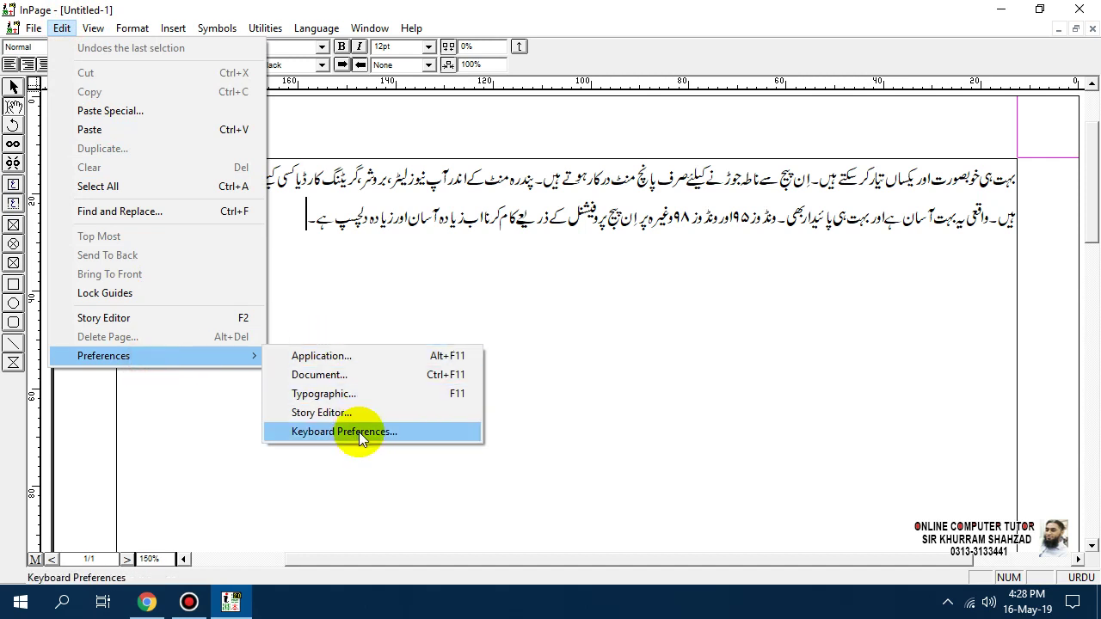
pyautogui.click(359, 394)
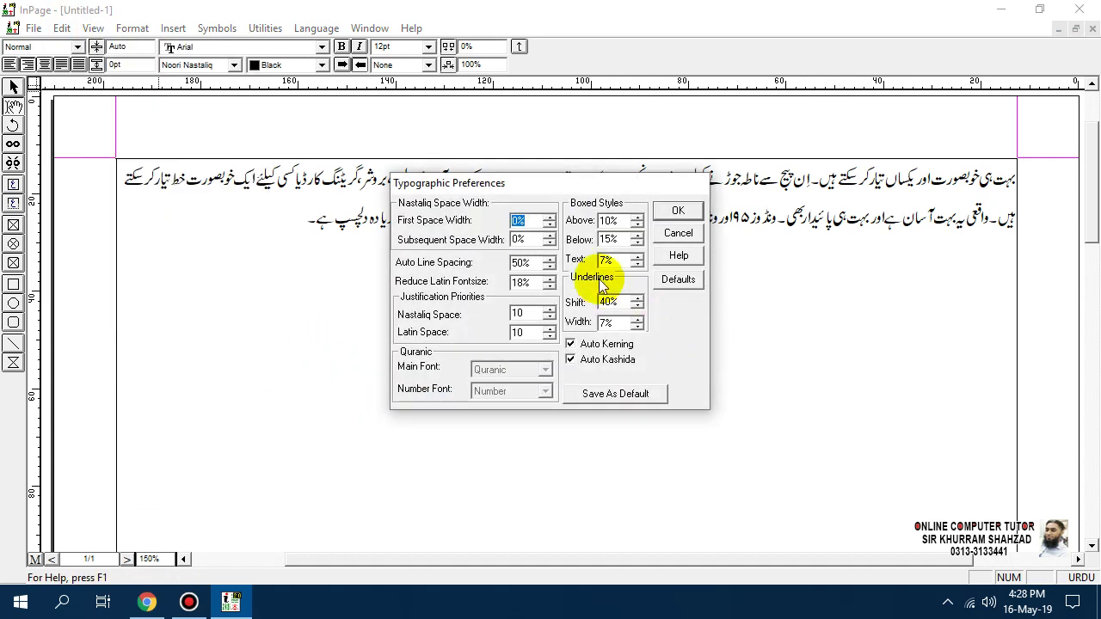
pyautogui.click(522, 240)
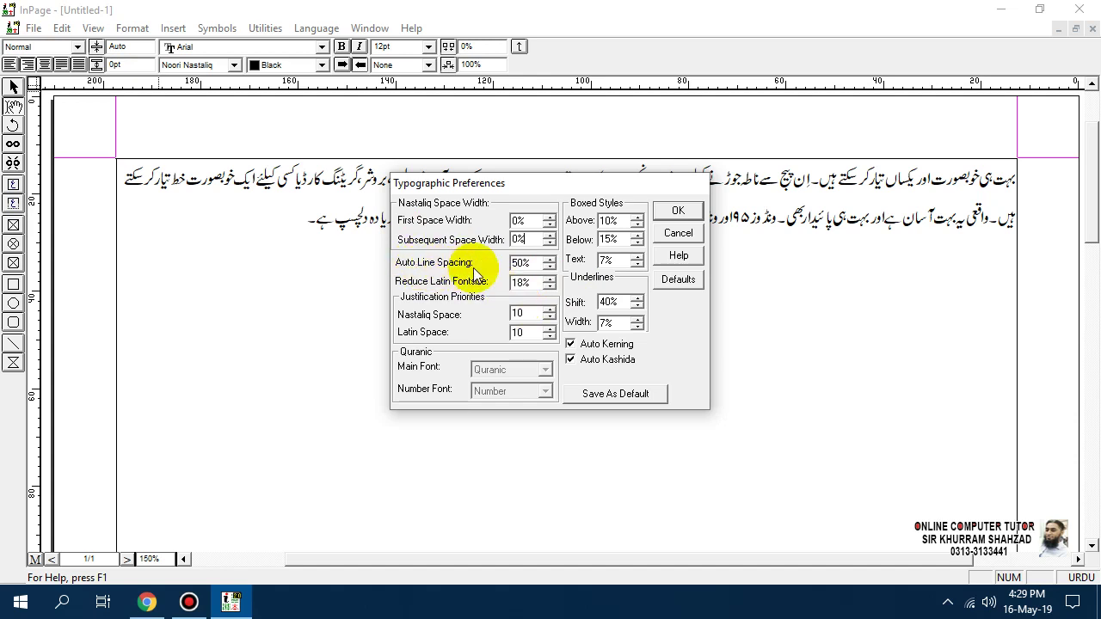
pyautogui.moveTo(651, 186); pyautogui.dragTo(586, 304)
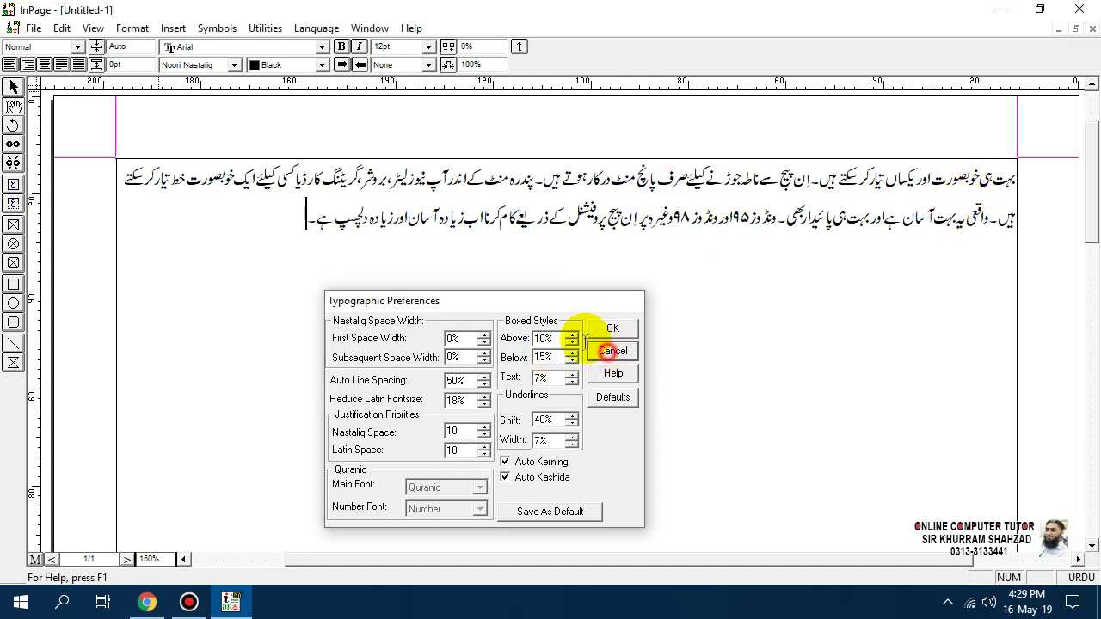
pyautogui.click(611, 350)
# - Copy the whole Urdu paragraph and paste it twice at the end of the existing text
pyautogui.moveTo(295, 216); pyautogui.dragTo(1089, 163)
pyautogui.hotkey('ctrl', 'c')
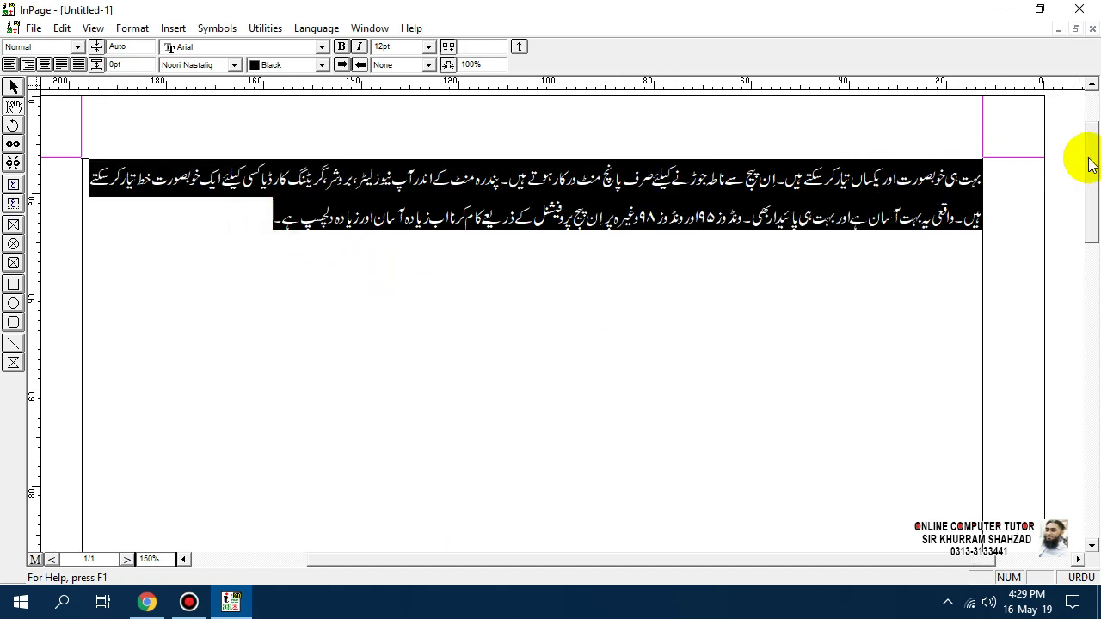
pyautogui.click(890, 196)
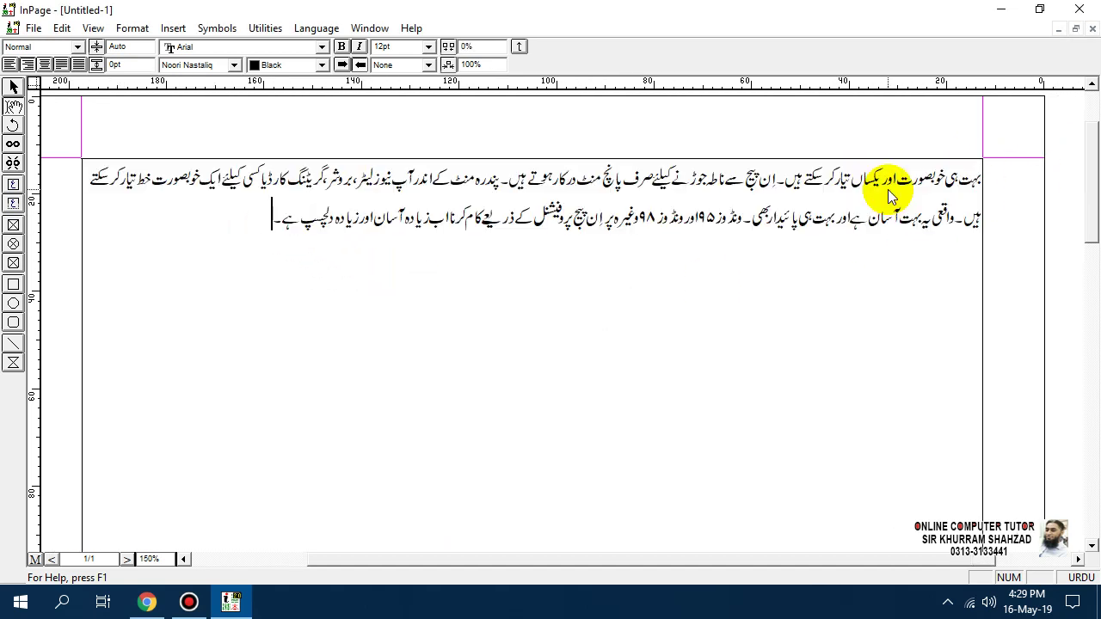
pyautogui.hotkey('ctrl', 'v')
pyautogui.hotkey('ctrl', 'v')
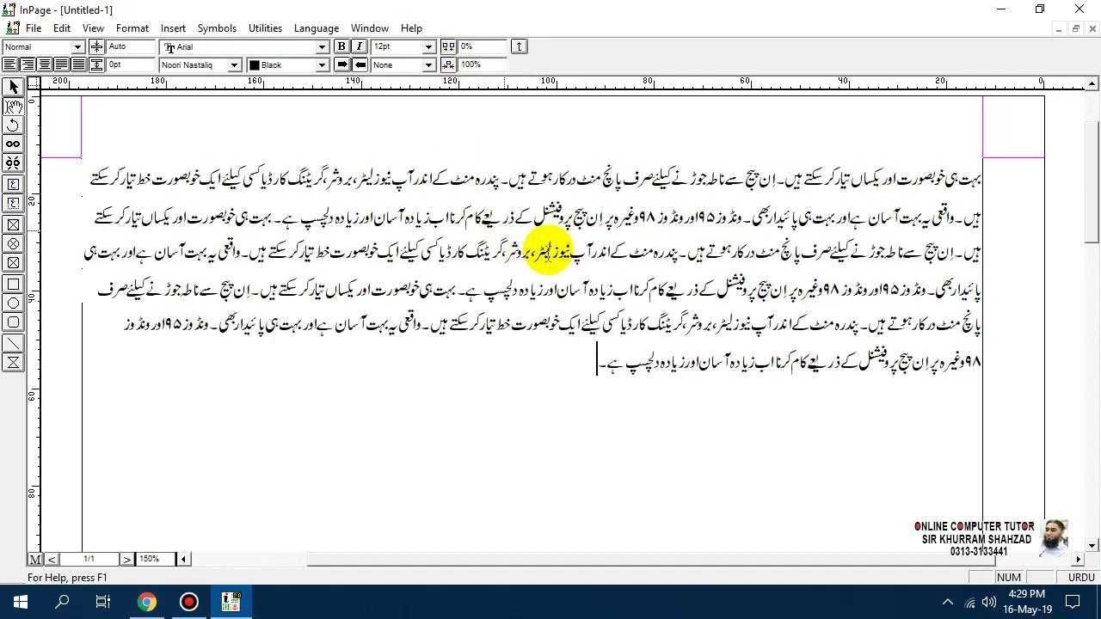
# - Select all the text and set Auto Line Spacing to 90% in Typographic Preferences
pyautogui.moveTo(573, 361); pyautogui.dragTo(986, 176)
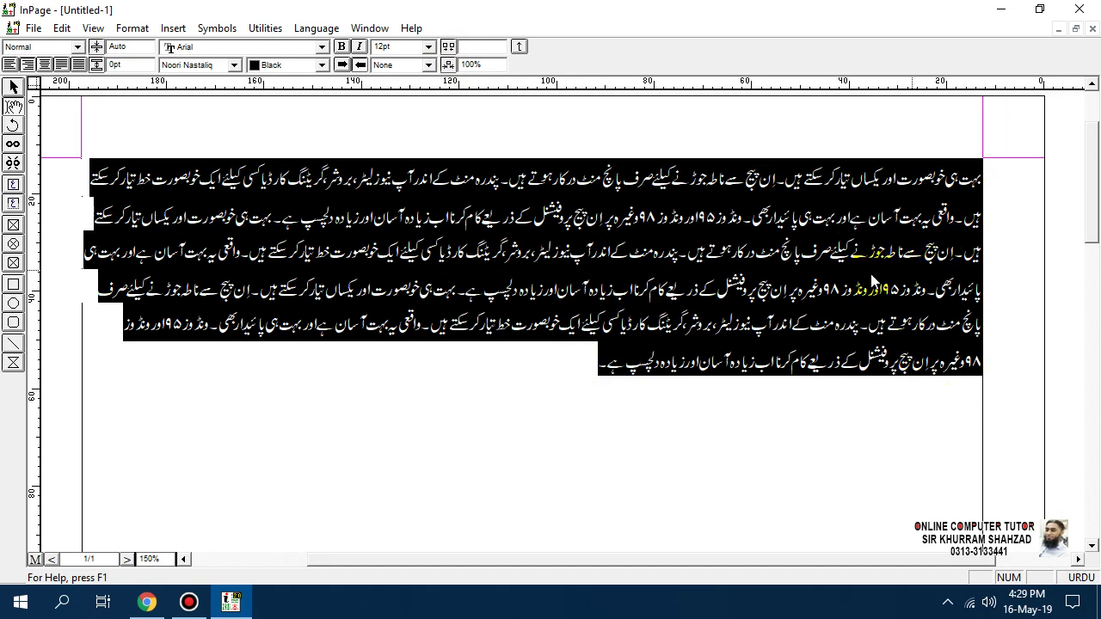
pyautogui.hotkey('ctrl', 'alt', 'y')
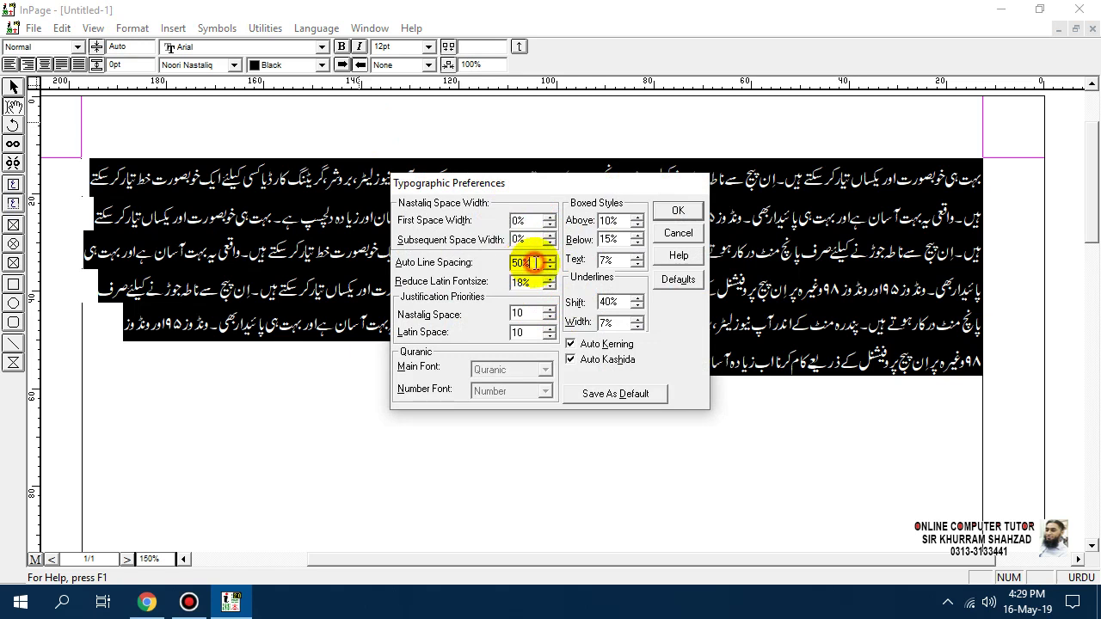
pyautogui.doubleClick(531, 263)
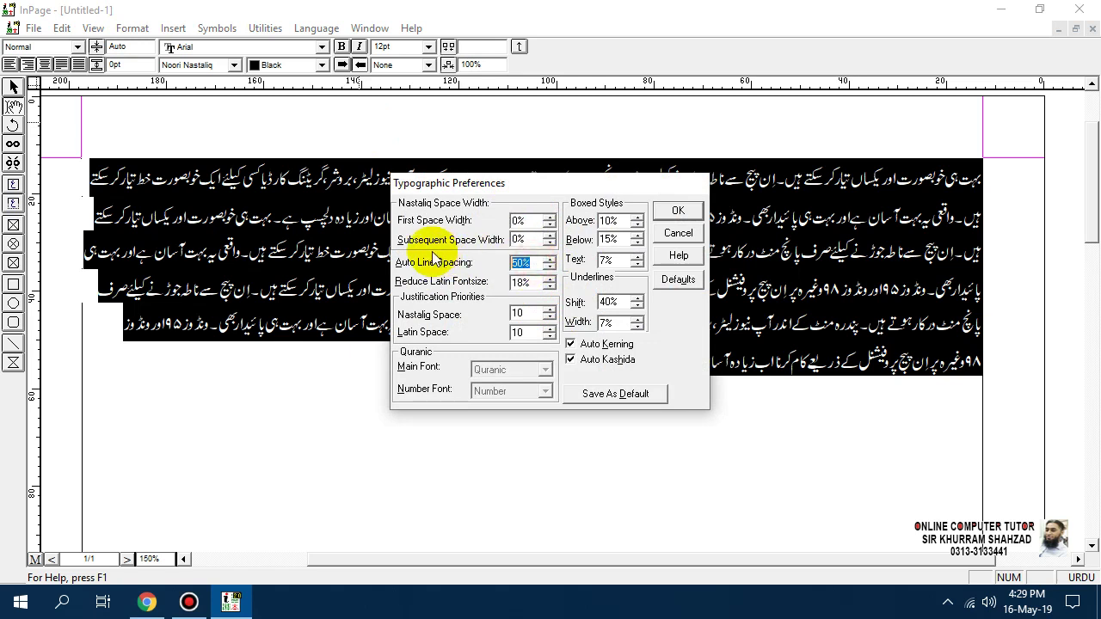
pyautogui.write('90')
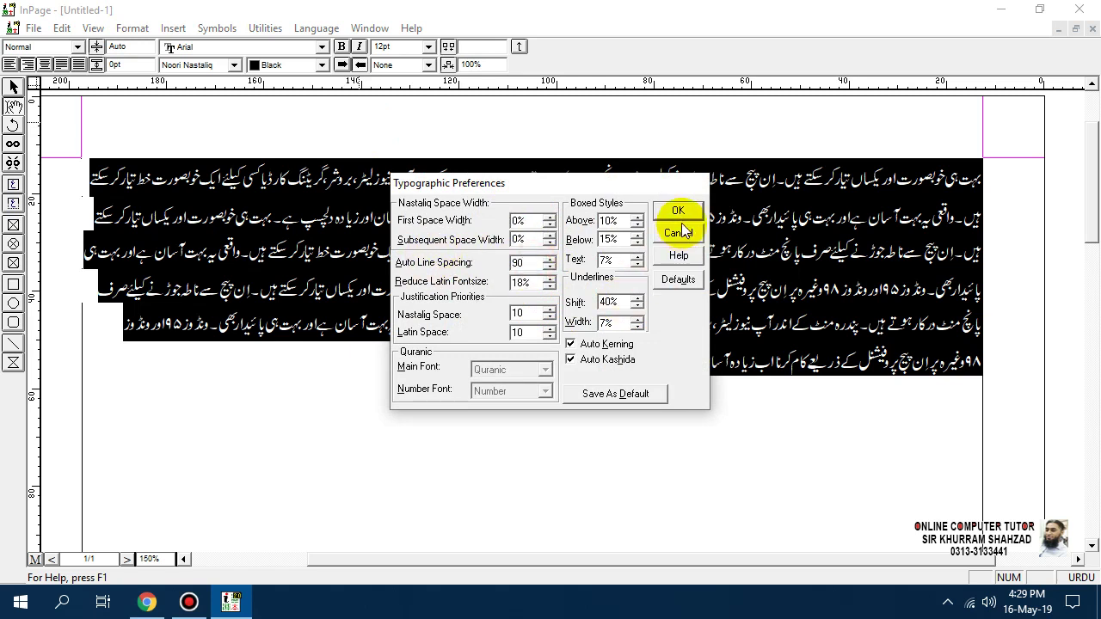
pyautogui.click(680, 213)
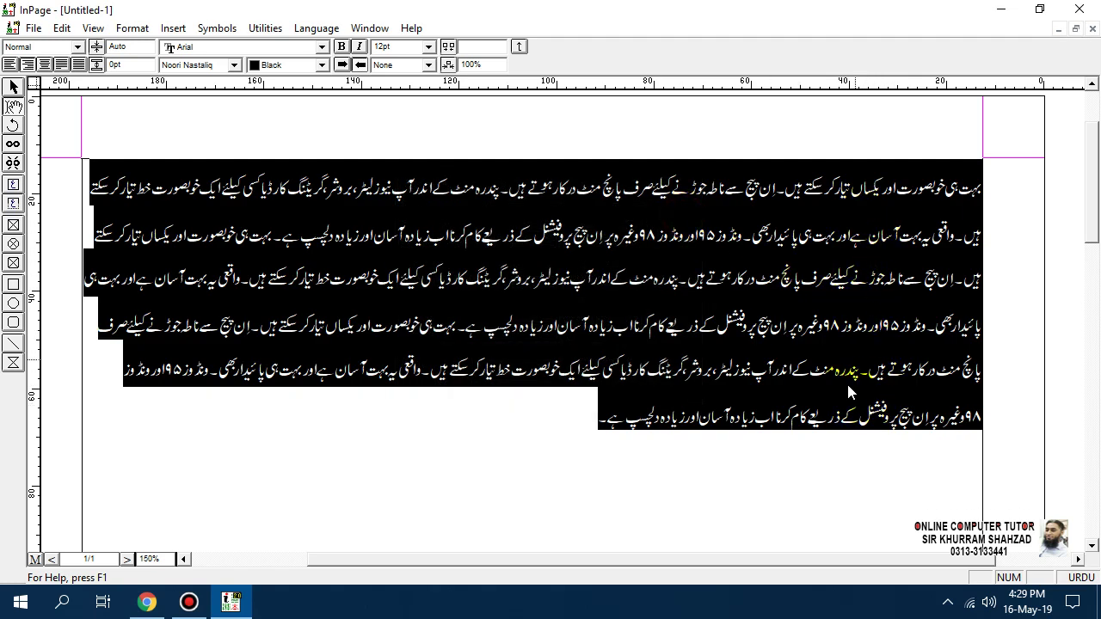
# - Set Auto Line Spacing for the selected text to 50% in Typographic Preferences
pyautogui.hotkey('ctrl', 'alt', 'y')
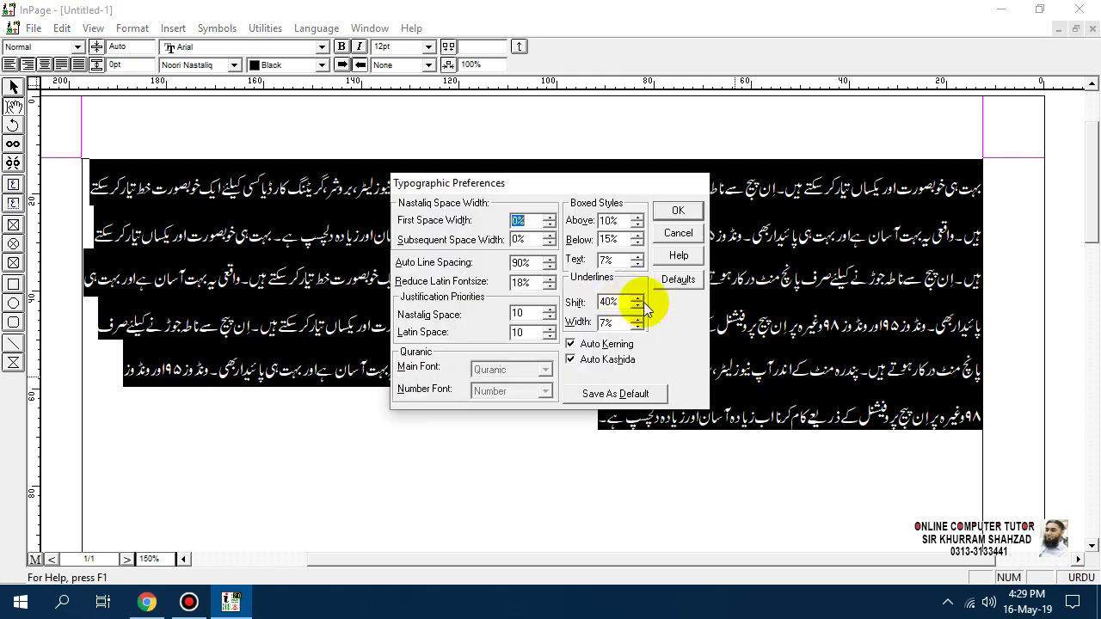
pyautogui.moveTo(527, 262); pyautogui.dragTo(484, 261)
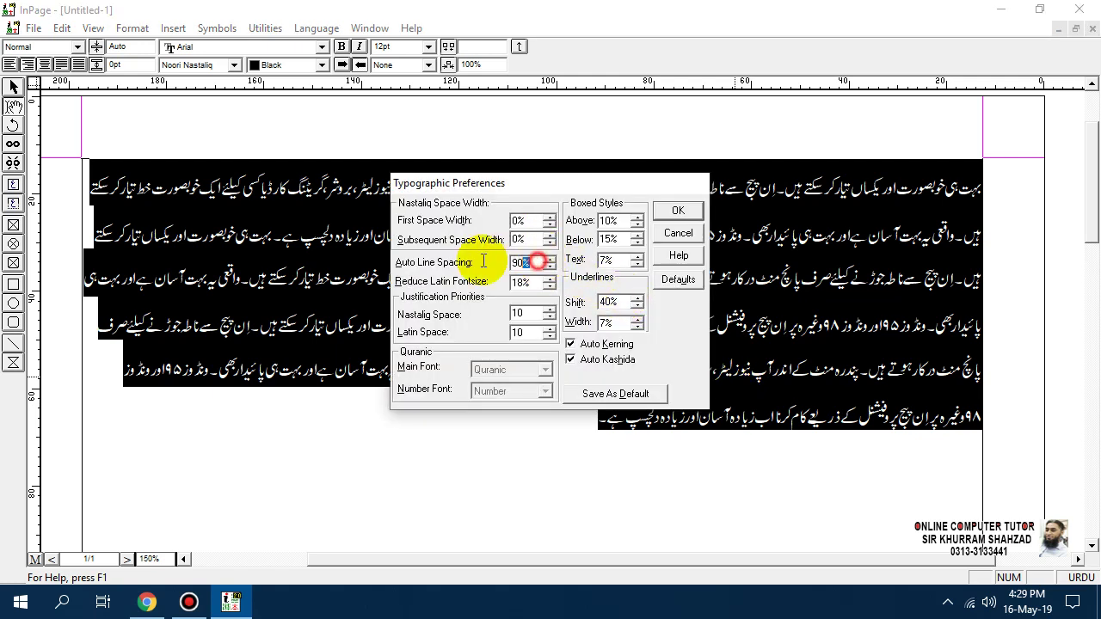
pyautogui.write('50')
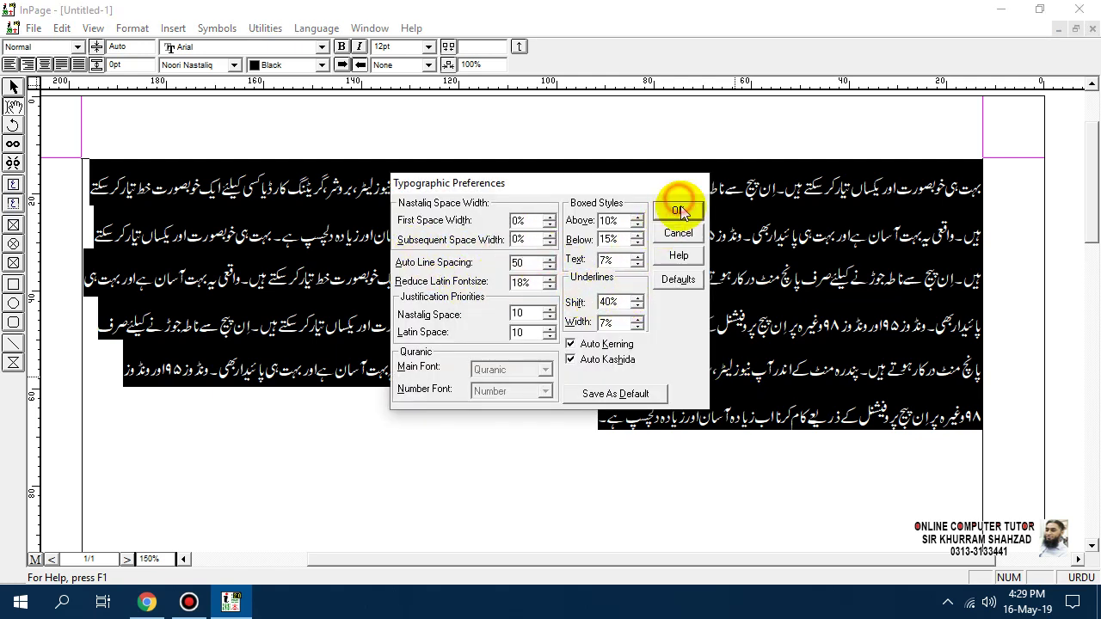
pyautogui.click(677, 211)
# - Set Auto Line Spacing for the selected text to 0% and inspect the lines at 200% zoom
pyautogui.hotkey('ctrl', 'alt', 'y')
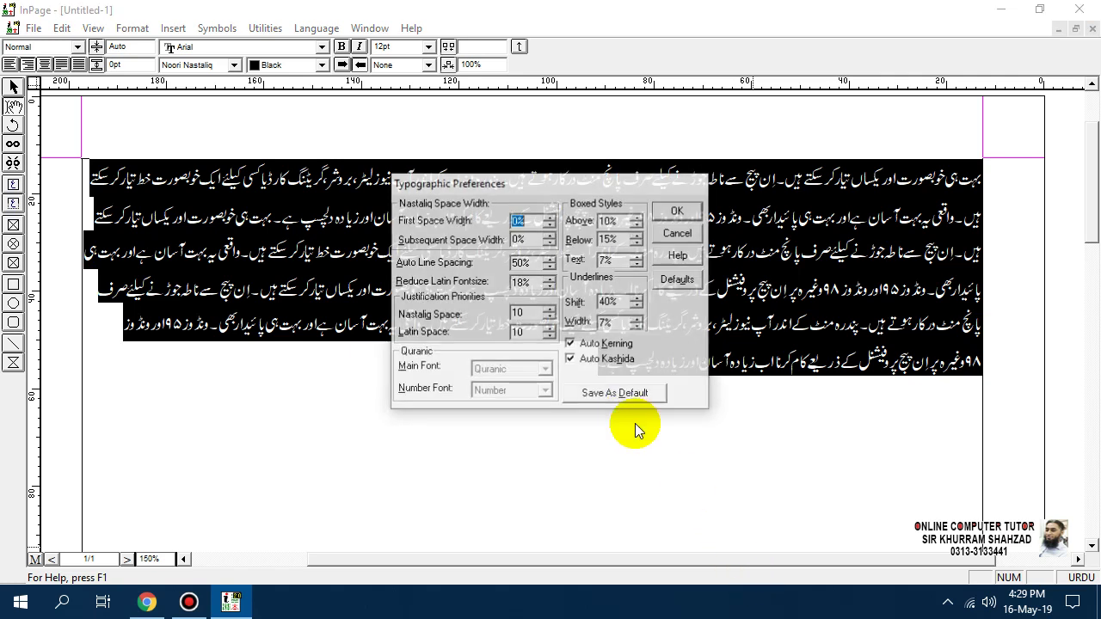
pyautogui.moveTo(528, 263); pyautogui.dragTo(480, 263)
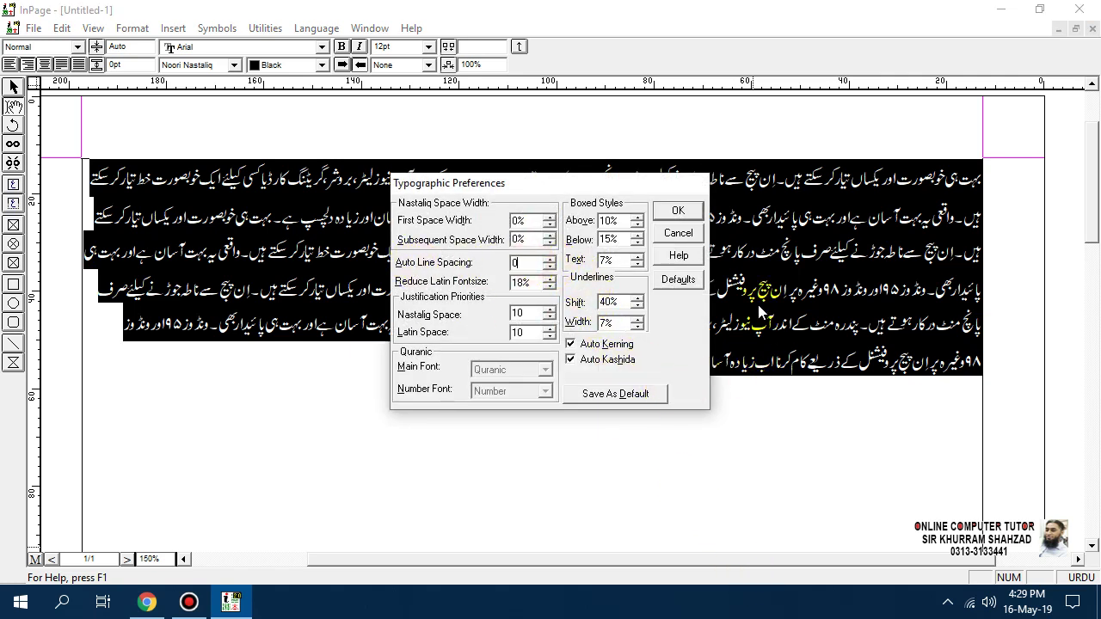
pyautogui.click(679, 209)
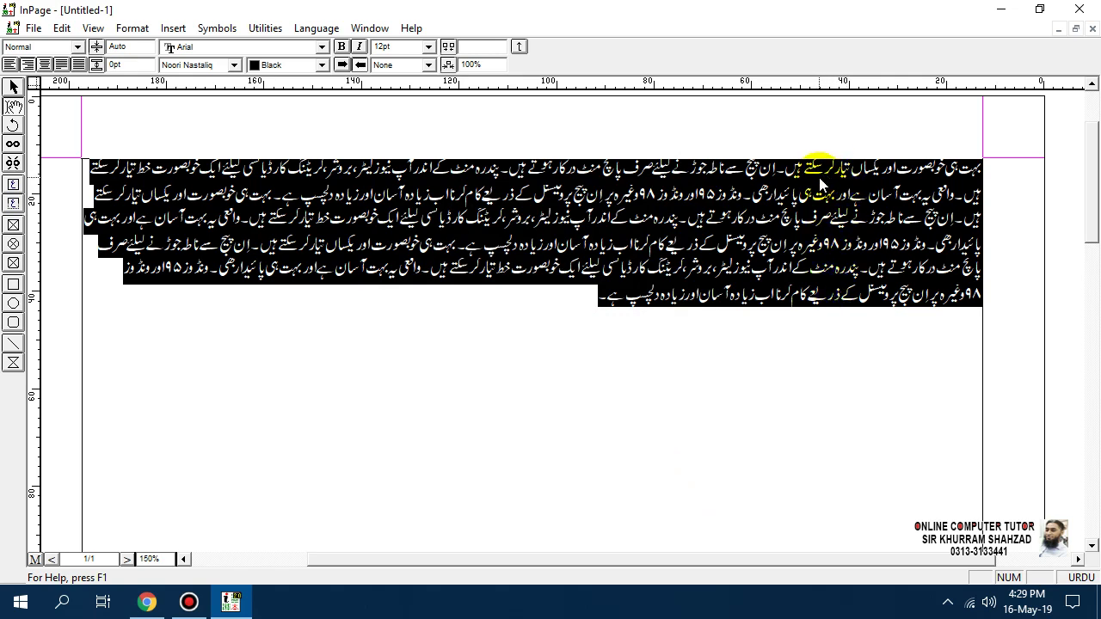
pyautogui.hotkey('ctrl', '2')
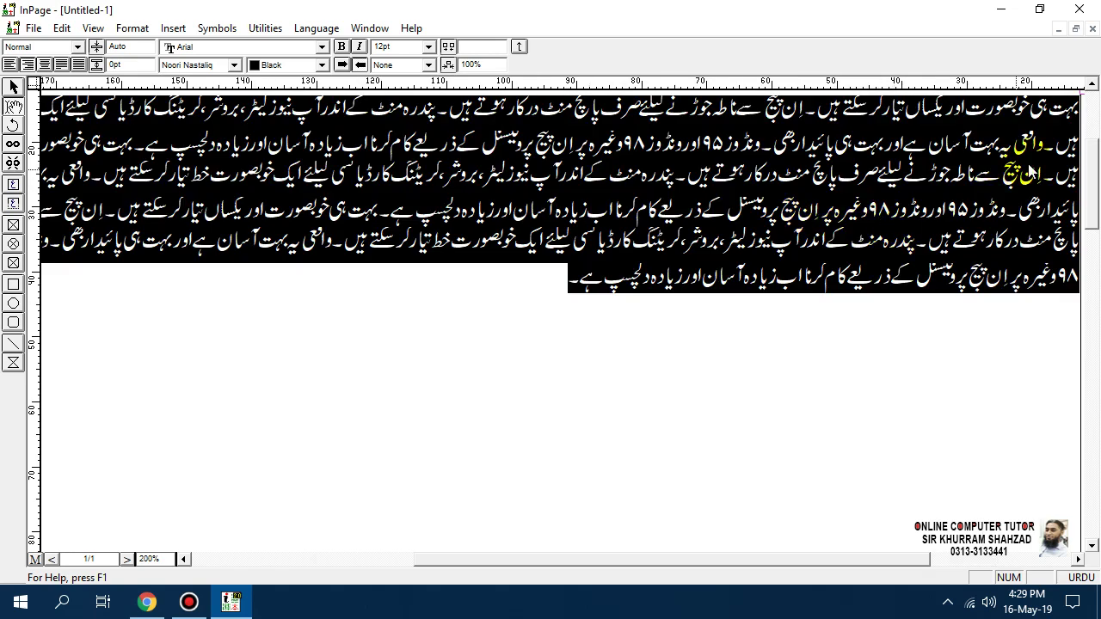
pyautogui.moveTo(1090, 172); pyautogui.dragTo(1089, 91)
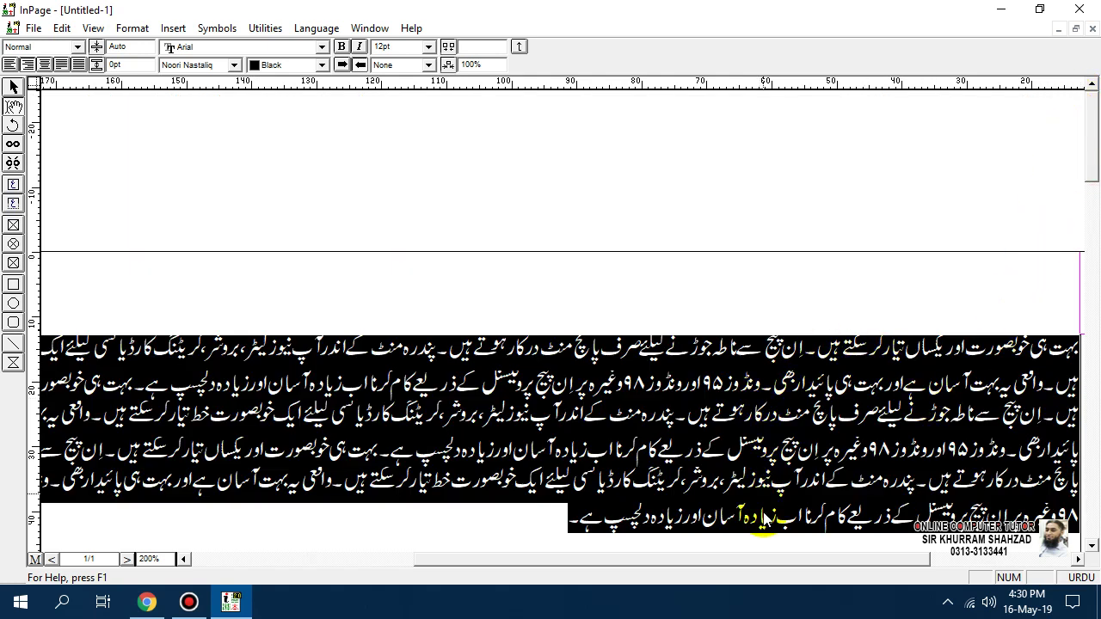
# - Restore Auto Line Spacing for the selected text to 50% in Typographic Preferences
pyautogui.hotkey('ctrl', 'alt', 'y')
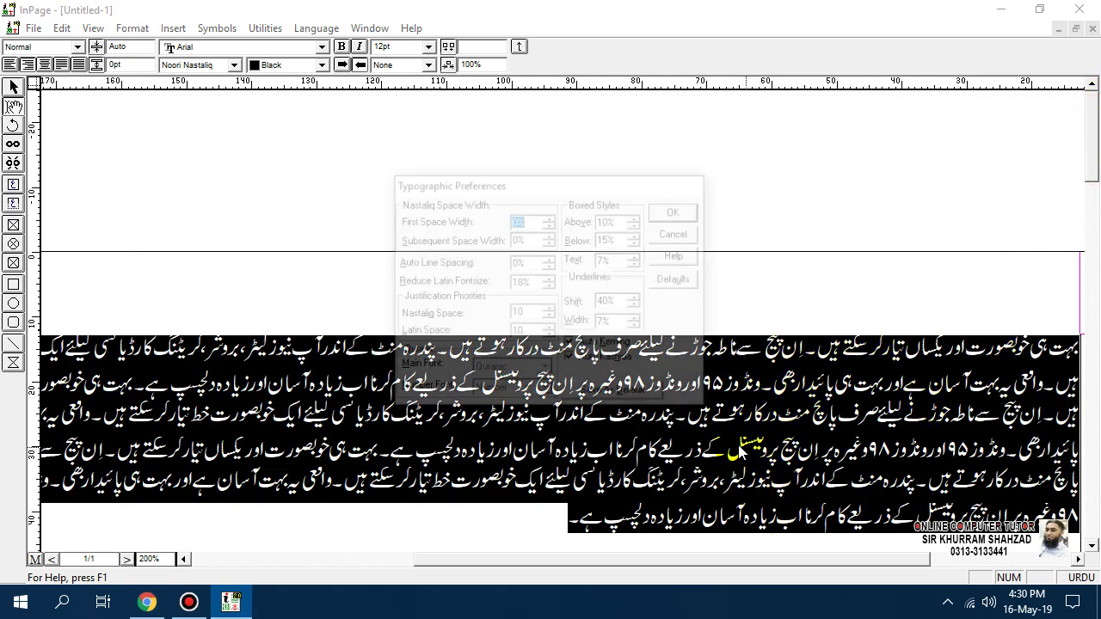
pyautogui.click(540, 261)
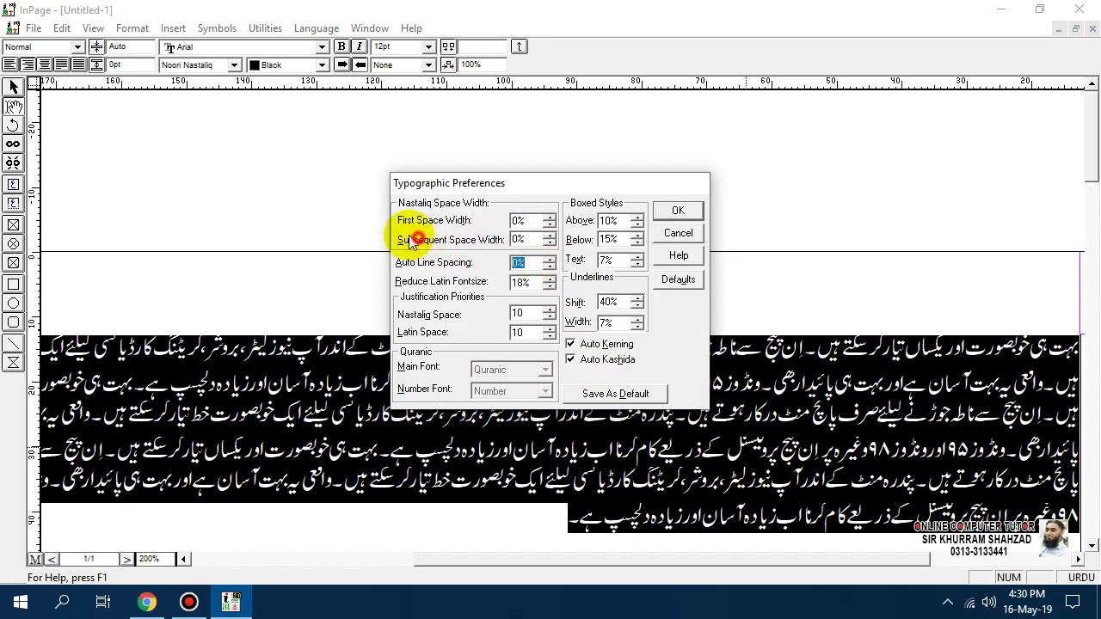
pyautogui.write('50')
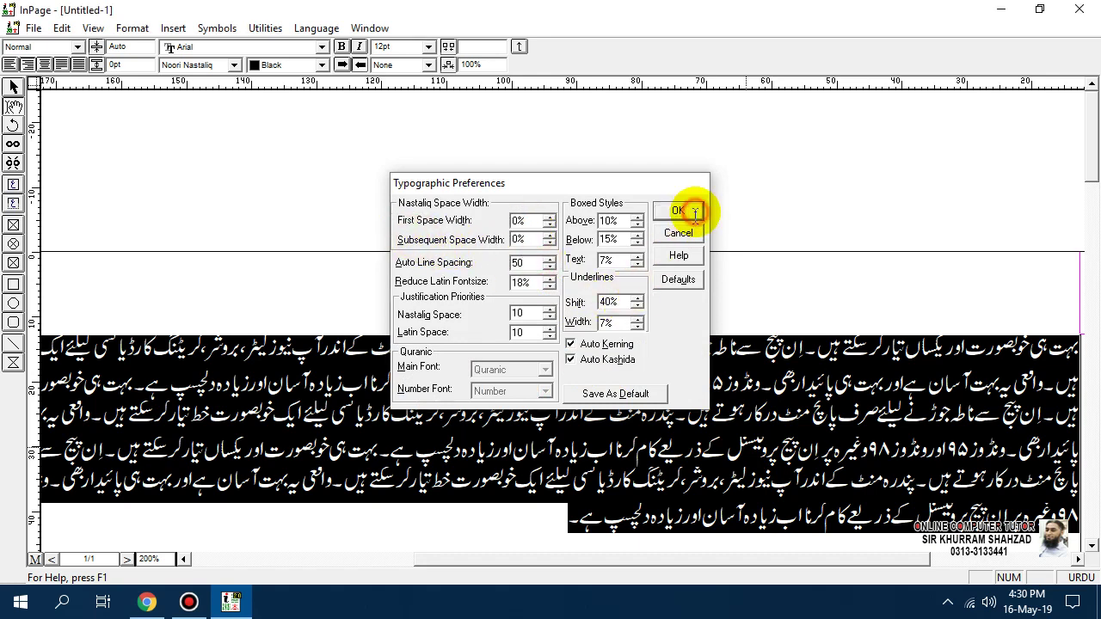
pyautogui.click(678, 212)
# - Examine the paragraph's line spacing at 100%, 50% and 200% zoom
pyautogui.scroll(-5, 1092, 250)
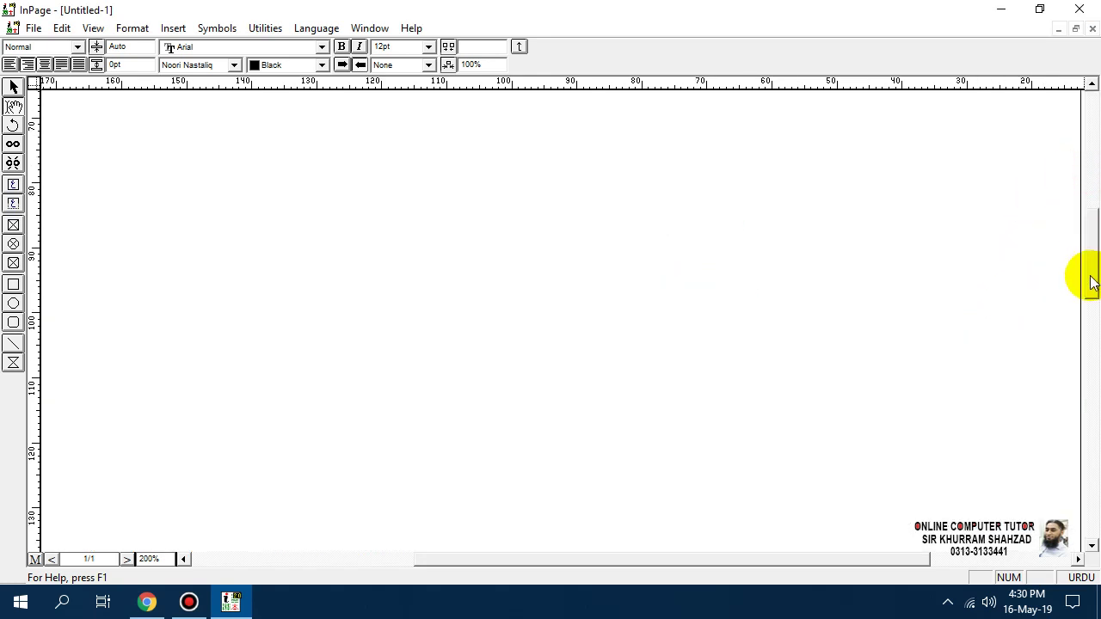
pyautogui.hotkey('ctrl', '1')
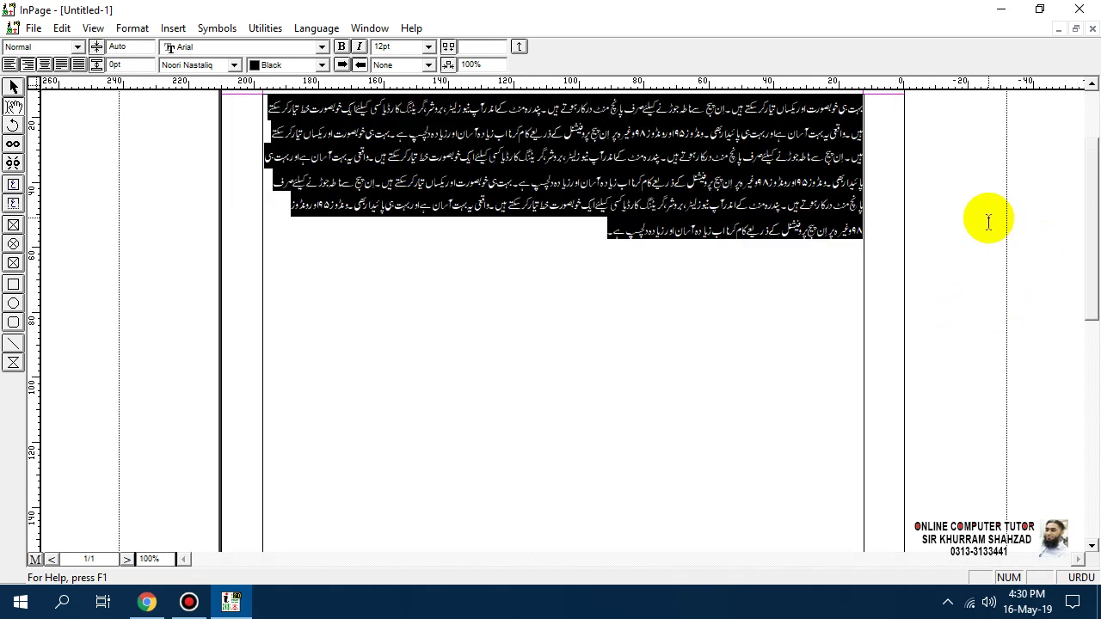
pyautogui.hotkey('ctrl', '2')
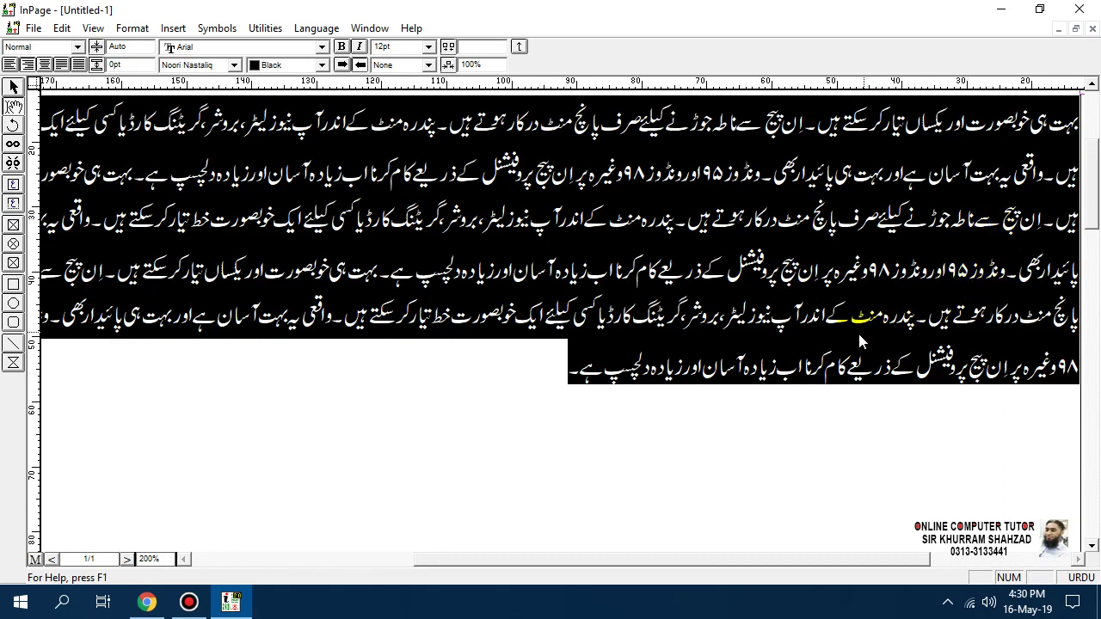
pyautogui.hotkey('ctrl', '1')
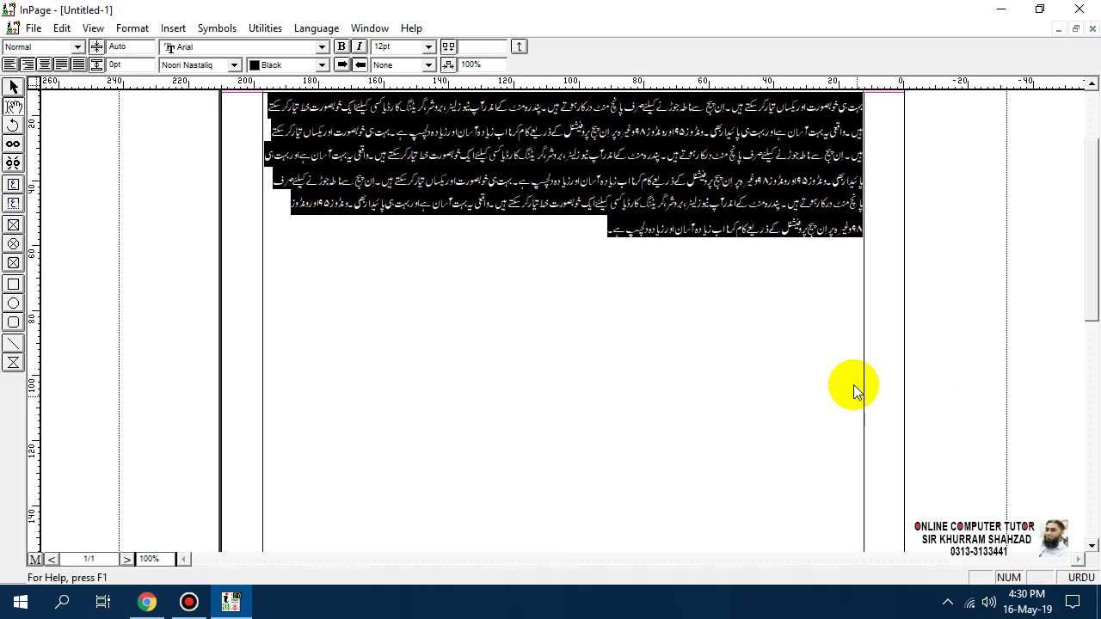
pyautogui.moveTo(1095, 255); pyautogui.dragTo(1094, 196)
pyautogui.hotkey('ctrl', '5')
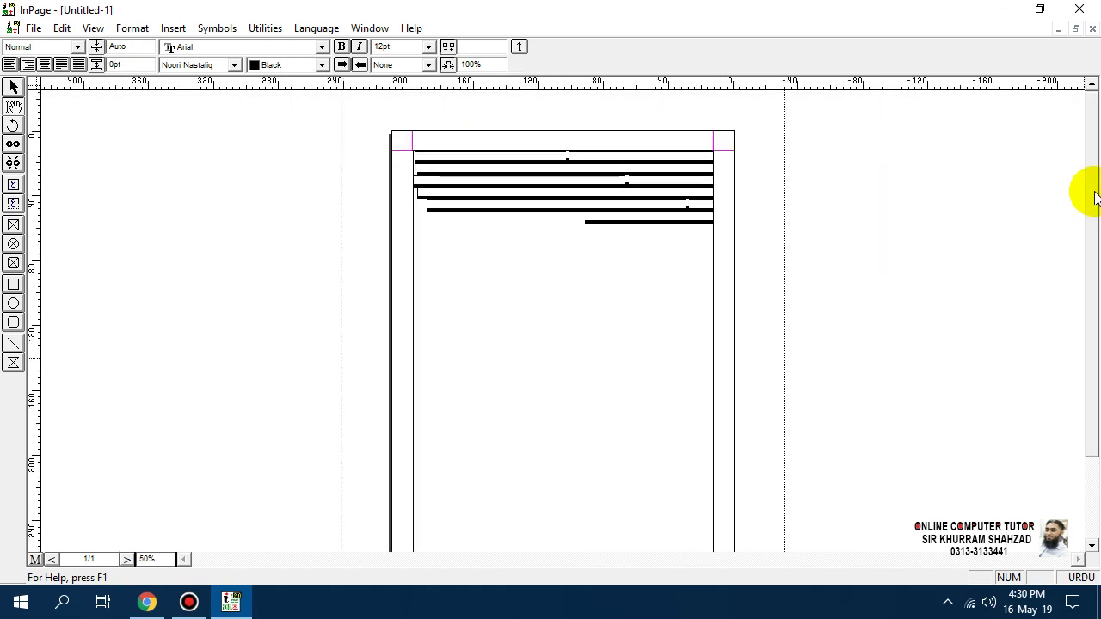
pyautogui.hotkey('ctrl', '1')
pyautogui.hotkey('ctrl', '2')
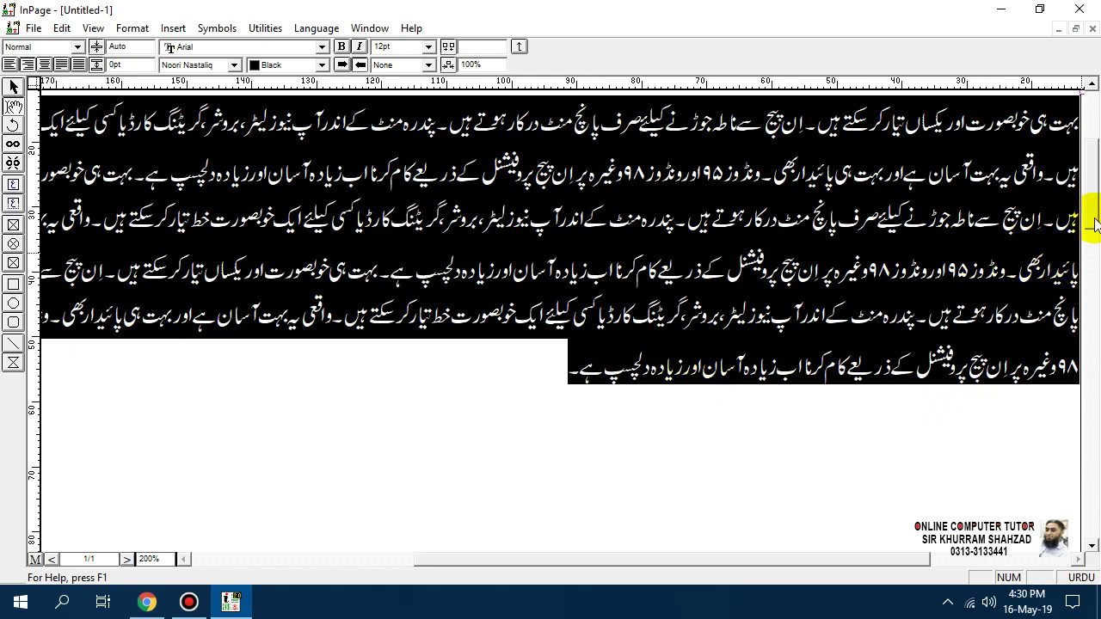
pyautogui.moveTo(1094, 225); pyautogui.dragTo(1095, 174)
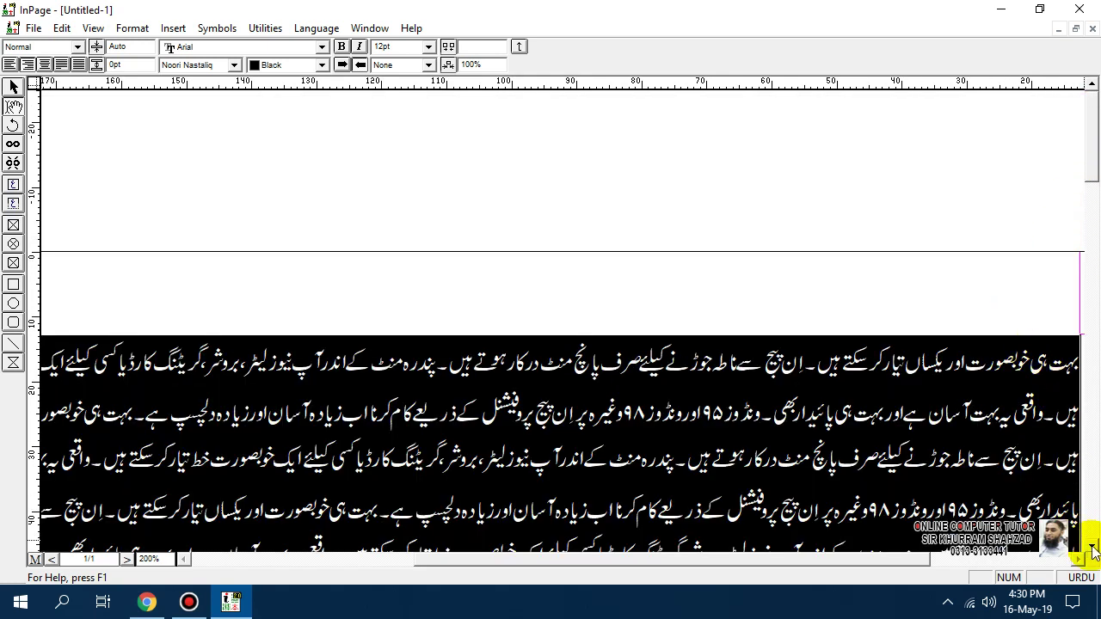
pyautogui.scroll(-5, 1093, 551)
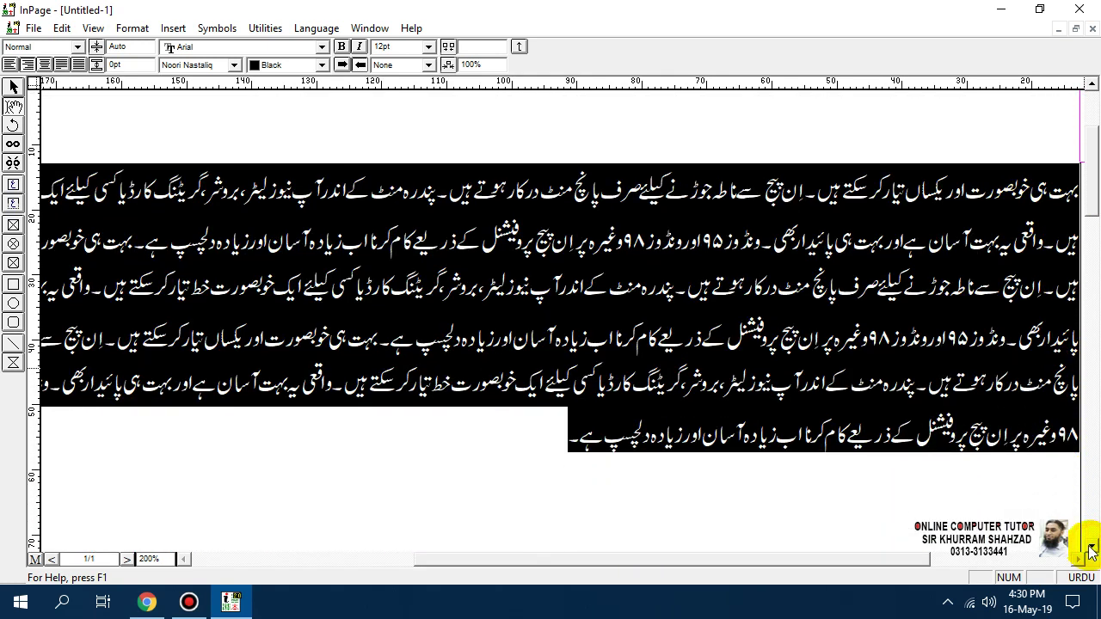
# - View Typographic Preferences without changing anything, deselect the text and place the cursor at the end of the last line
pyautogui.click(259, 202)
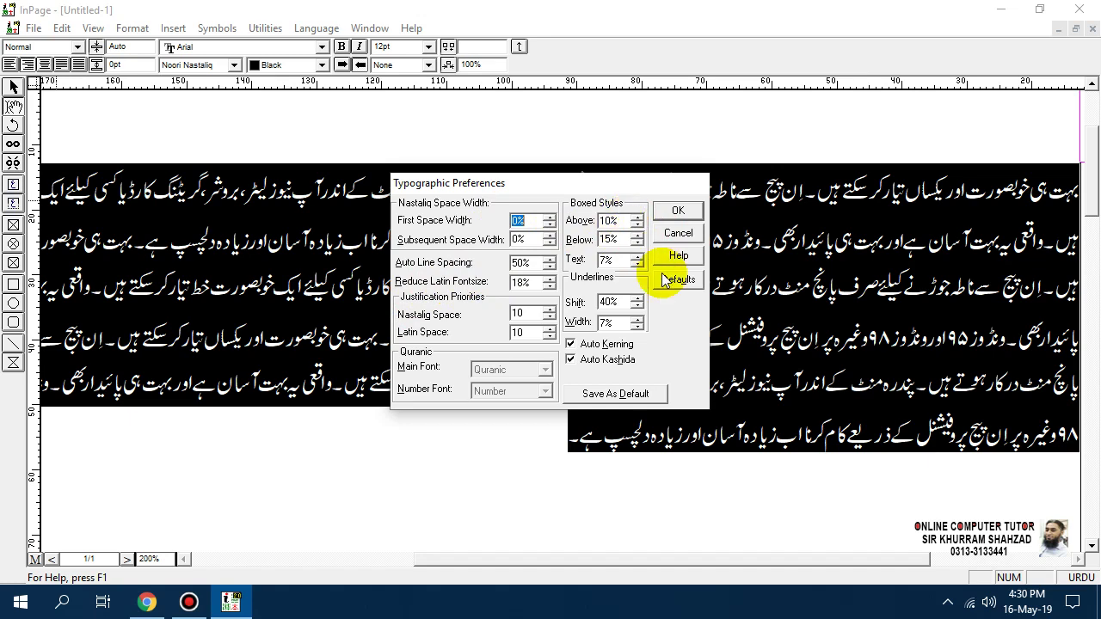
pyautogui.click(678, 233)
pyautogui.click(702, 327)
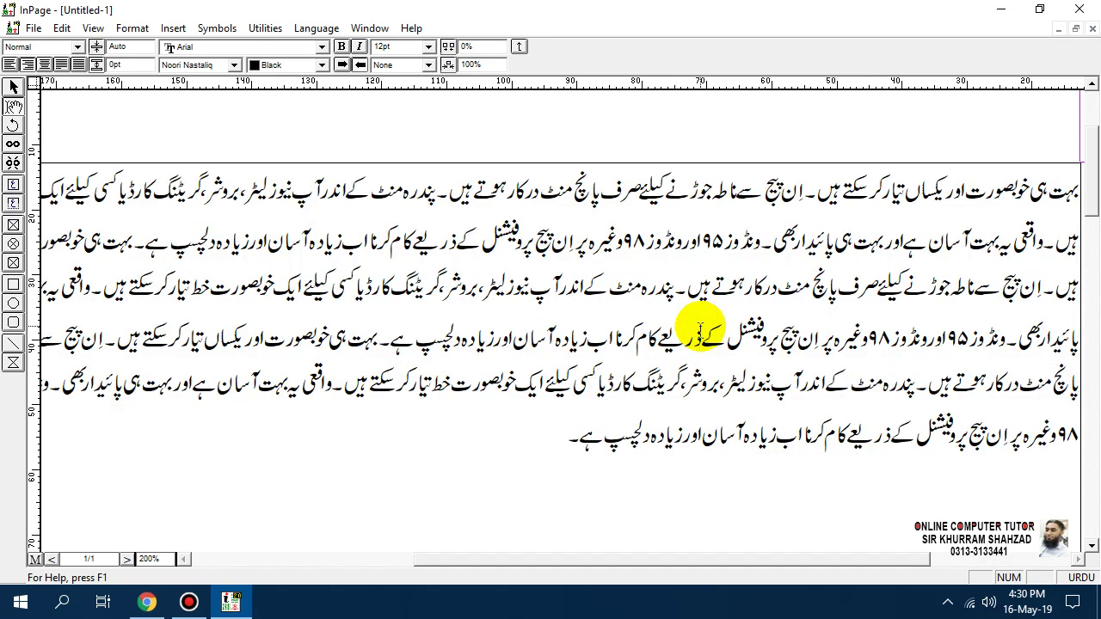
pyautogui.click(566, 432)
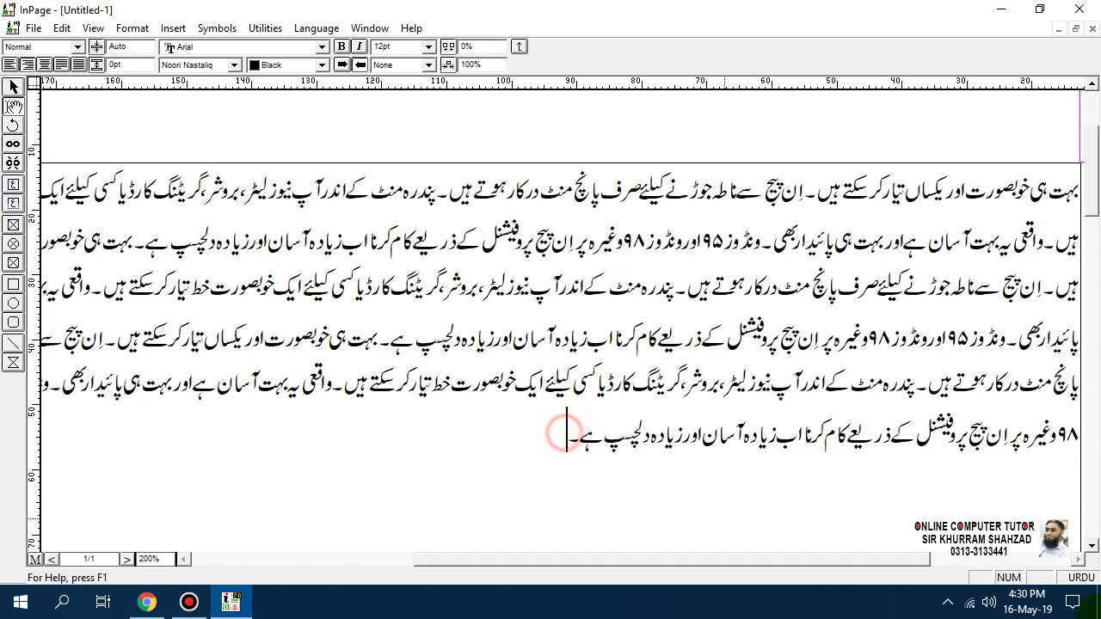
# - Switch the writing language to English and add the words "ONLINE COMPUTER TUTOR" at the end of the last line
pyautogui.click(1079, 580)
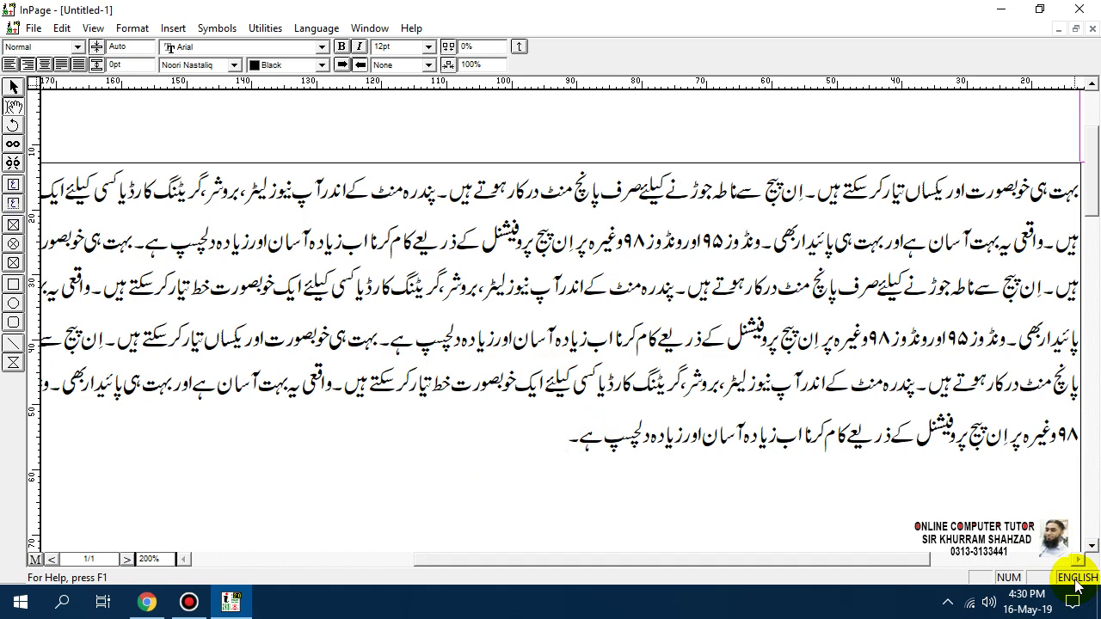
pyautogui.write('ONLINE ')
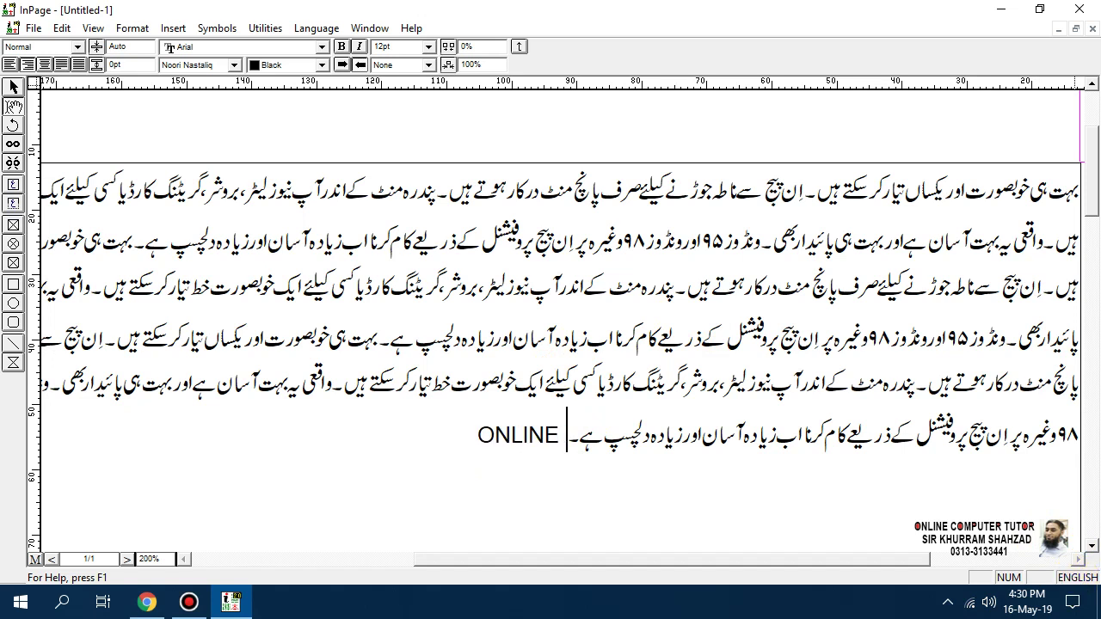
pyautogui.write('COMPUTER TUTOR')
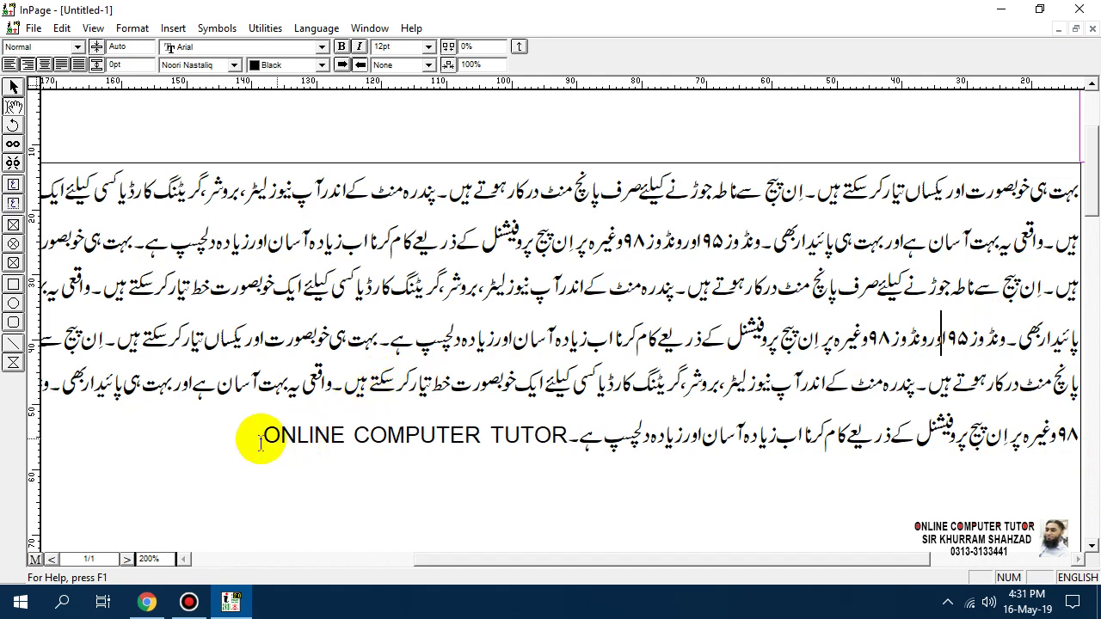
# - Select the English words "ONLINE COMPUTER TUTOR" and set Reduce Latin Fontsize to 12% in Typographic Preferences
pyautogui.moveTo(568, 435); pyautogui.dragTo(263, 435)
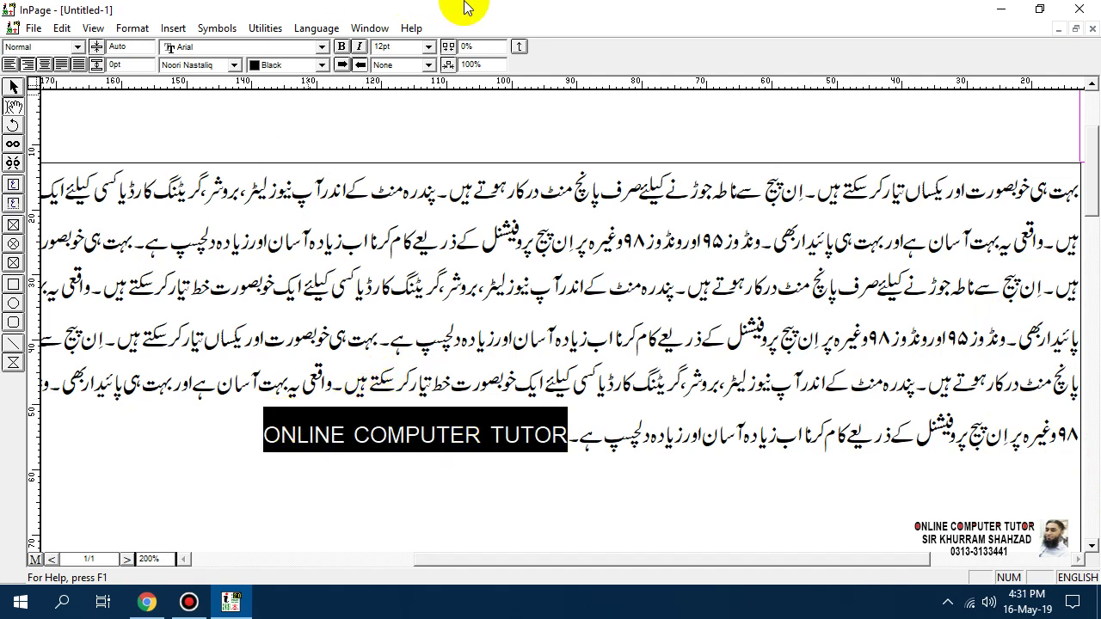
pyautogui.click(427, 47)
pyautogui.click(406, 81)
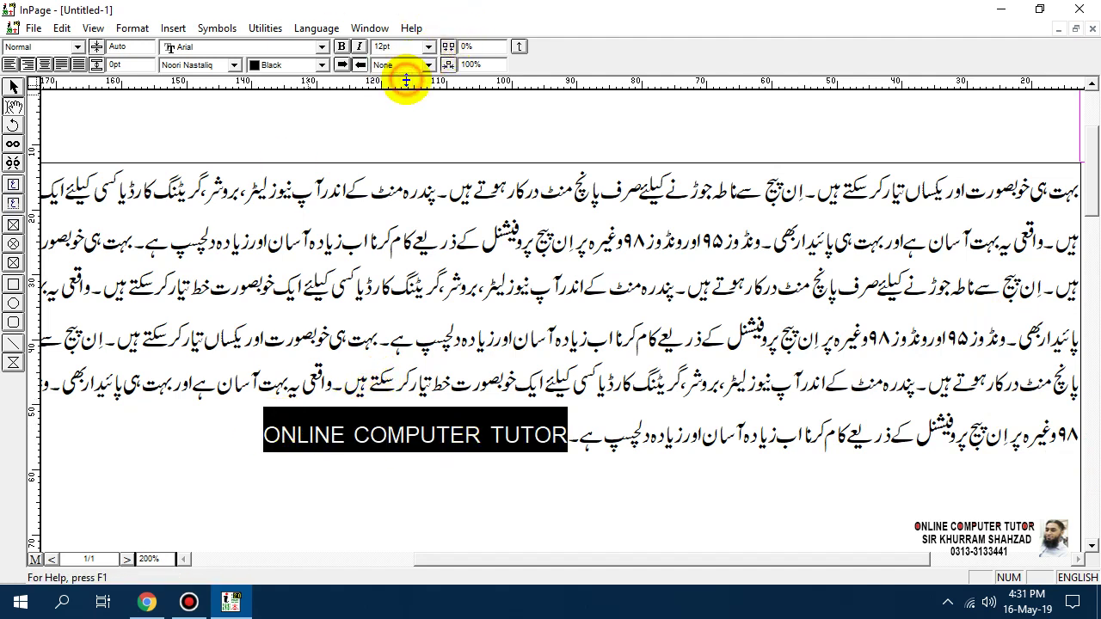
pyautogui.click(607, 436)
pyautogui.moveTo(289, 437); pyautogui.dragTo(260, 434)
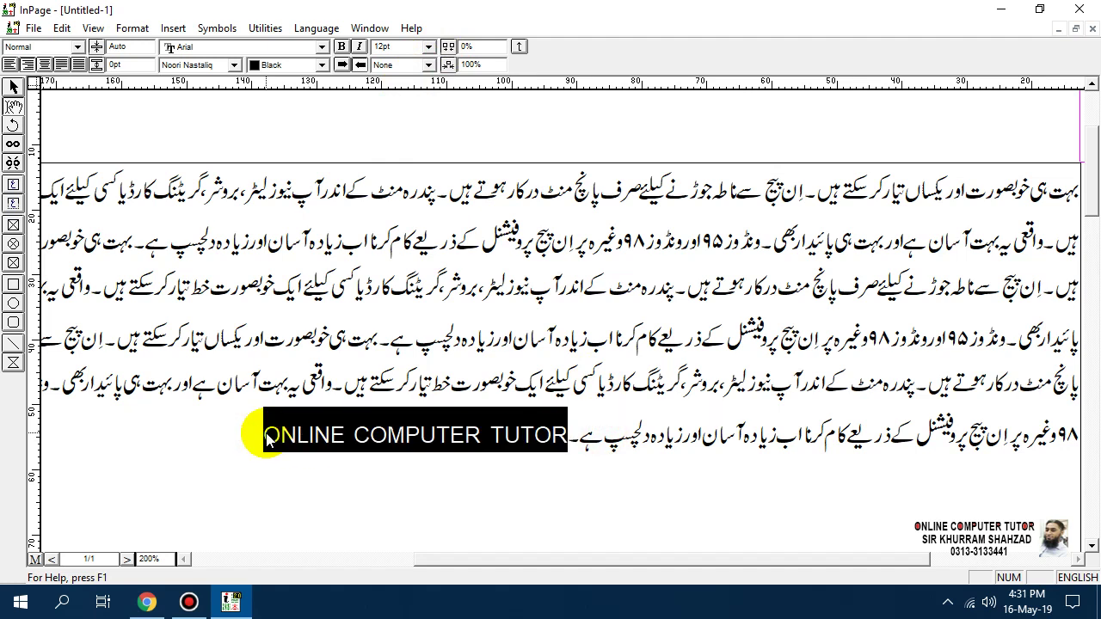
pyautogui.doubleClick(117, 46)
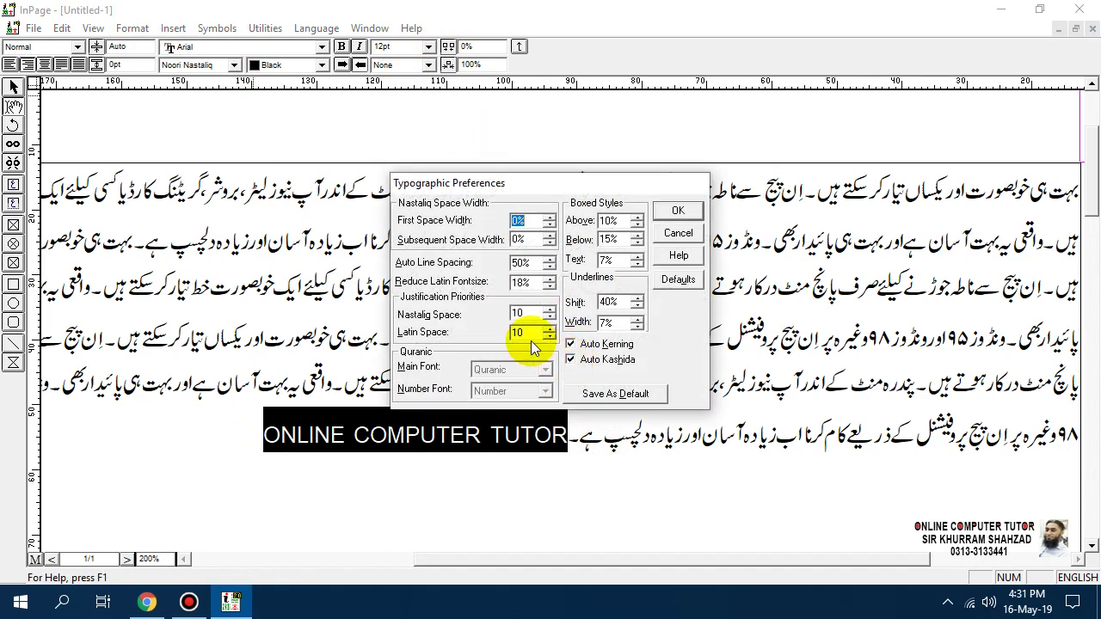
pyautogui.doubleClick(549, 280)
pyautogui.doubleClick(521, 282)
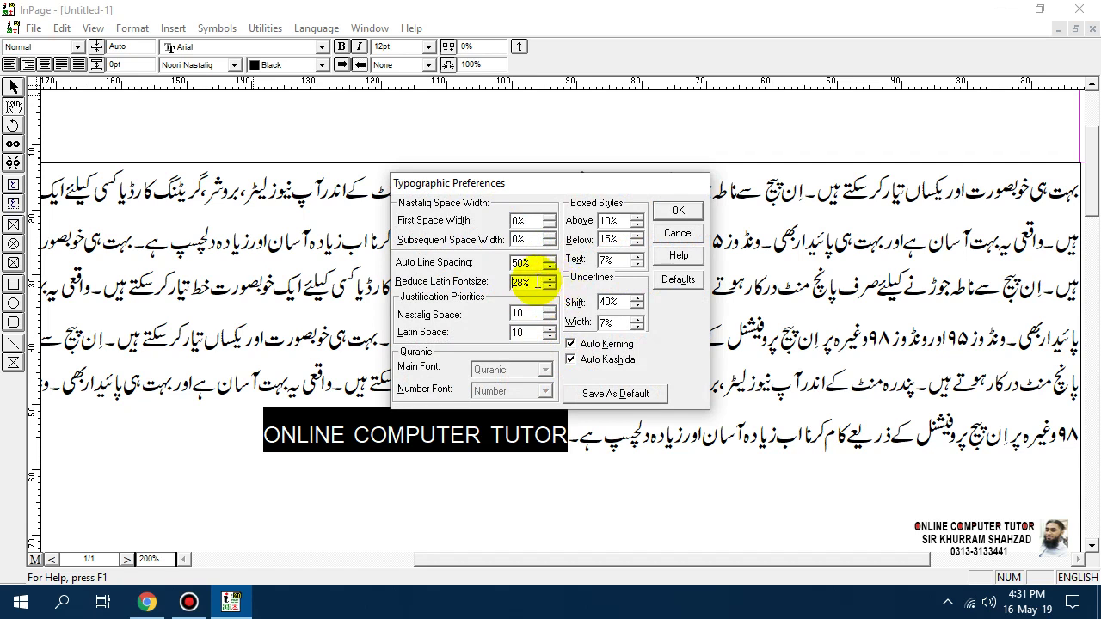
pyautogui.write('12')
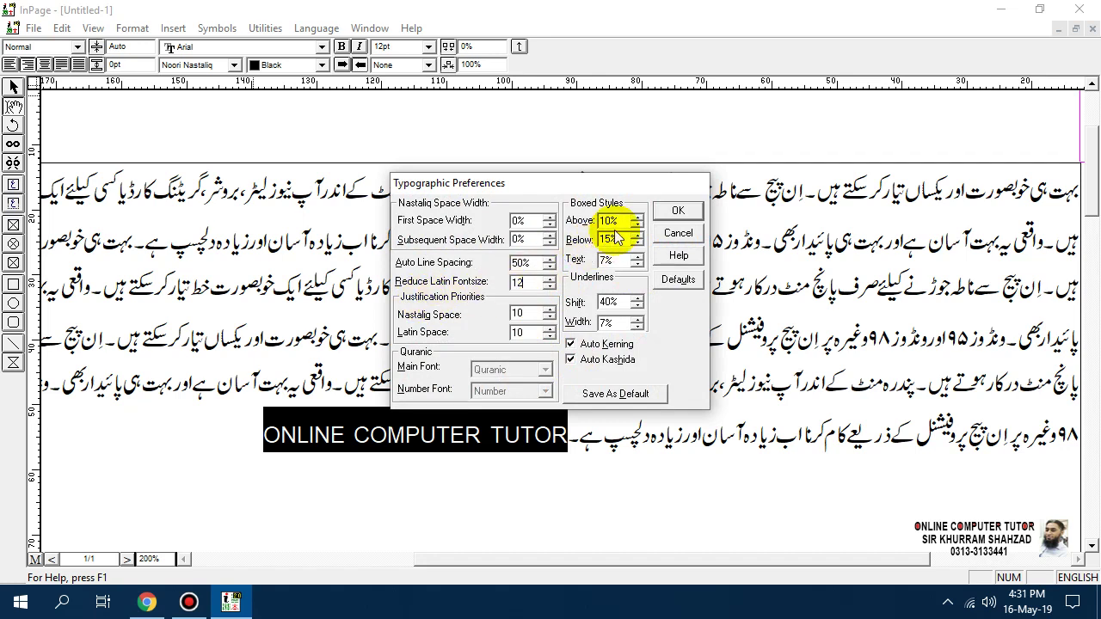
pyautogui.click(678, 211)
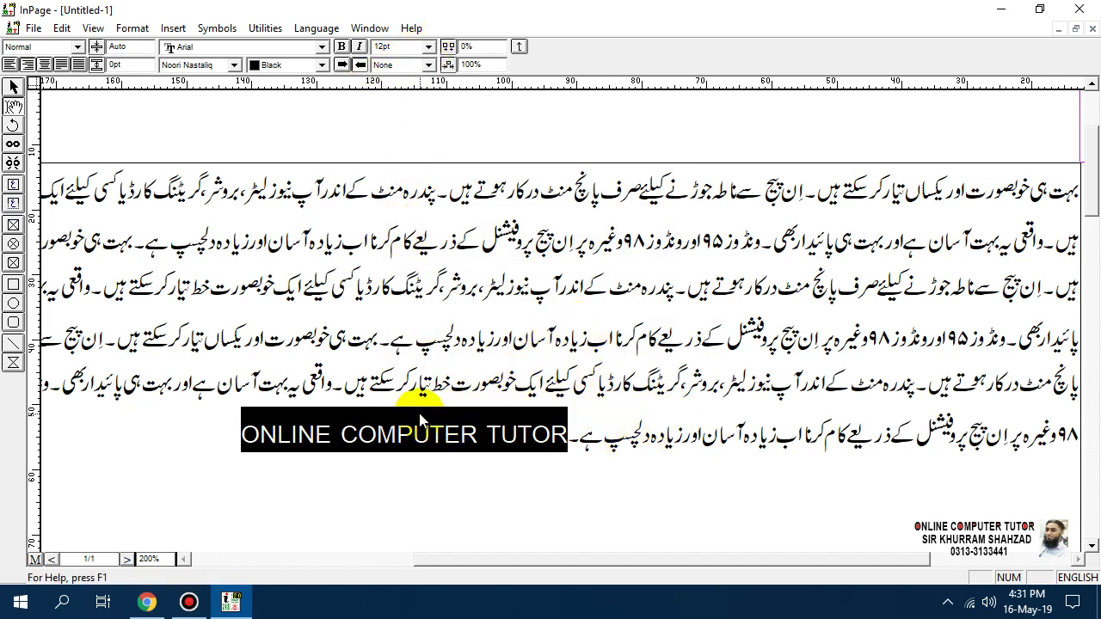
# - View Typographic Preferences without changing anything and set the selected English words' font size to 36pt
pyautogui.hotkey('ctrl', 'shift', 'y')
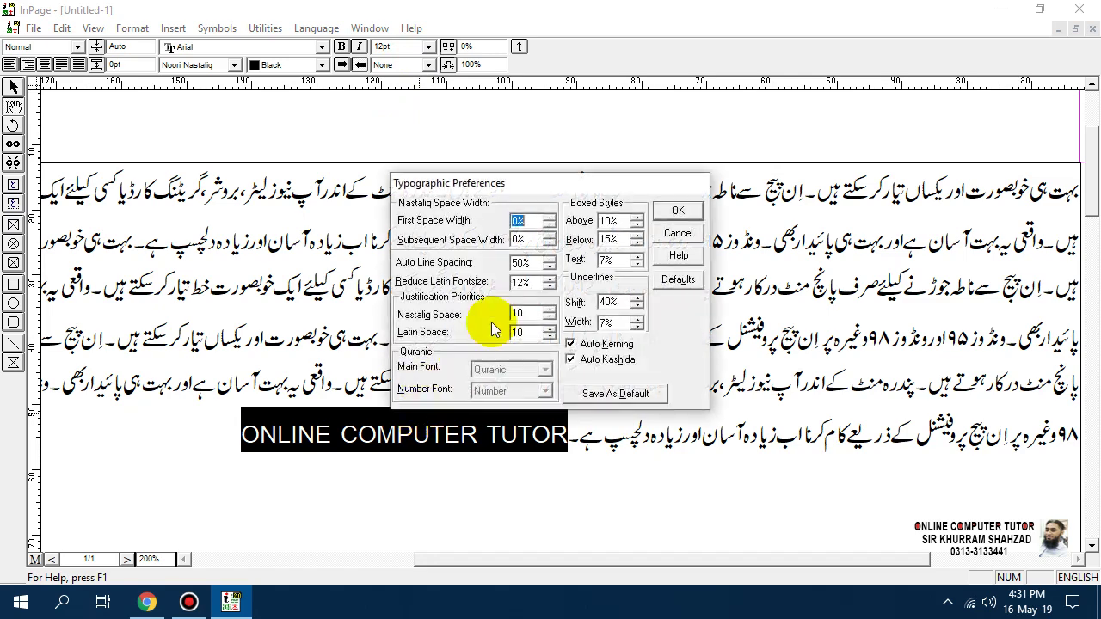
pyautogui.click(672, 228)
pyautogui.click(428, 46)
pyautogui.click(422, 128)
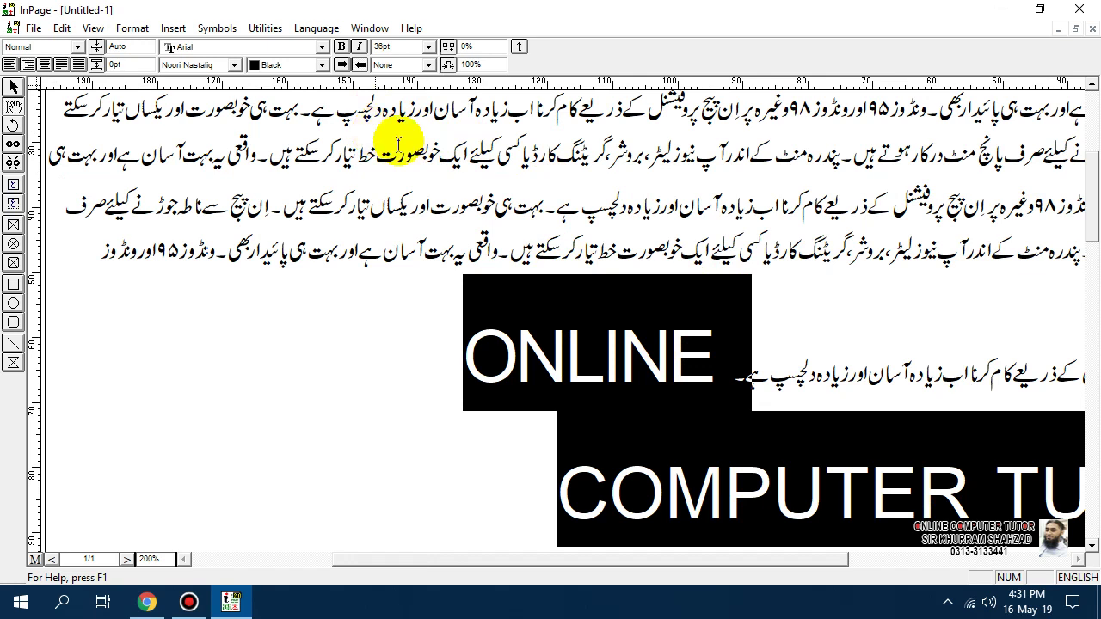
# - Set Reduce Latin Fontsize to 36% for the enlarged English words
pyautogui.hotkey('ctrl', 'shift', 'y')
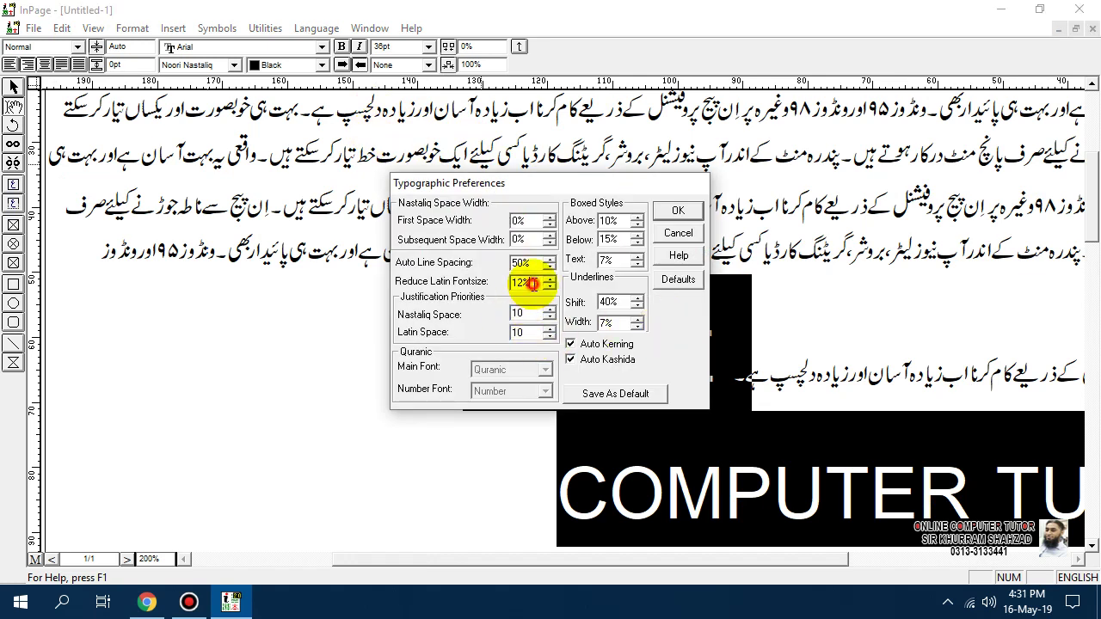
pyautogui.doubleClick(533, 284)
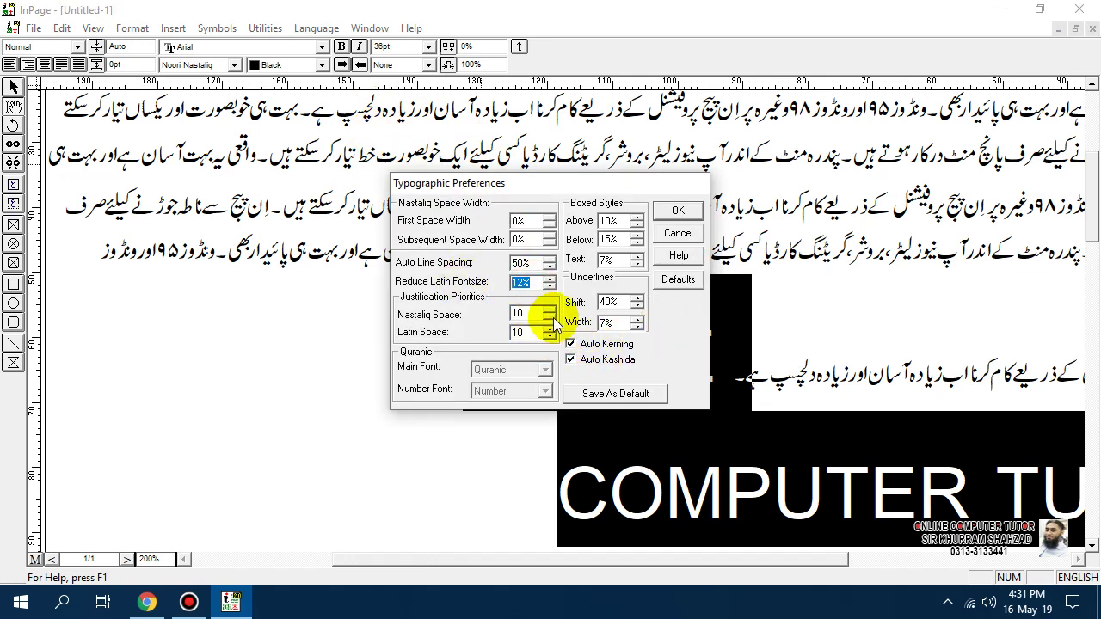
pyautogui.write('36')
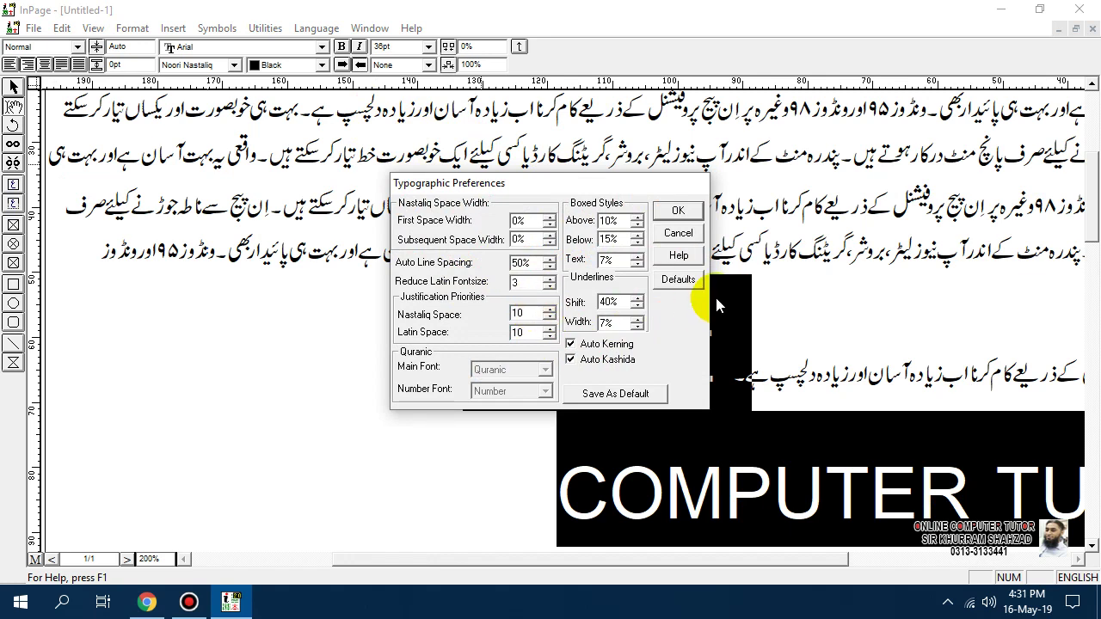
pyautogui.click(676, 219)
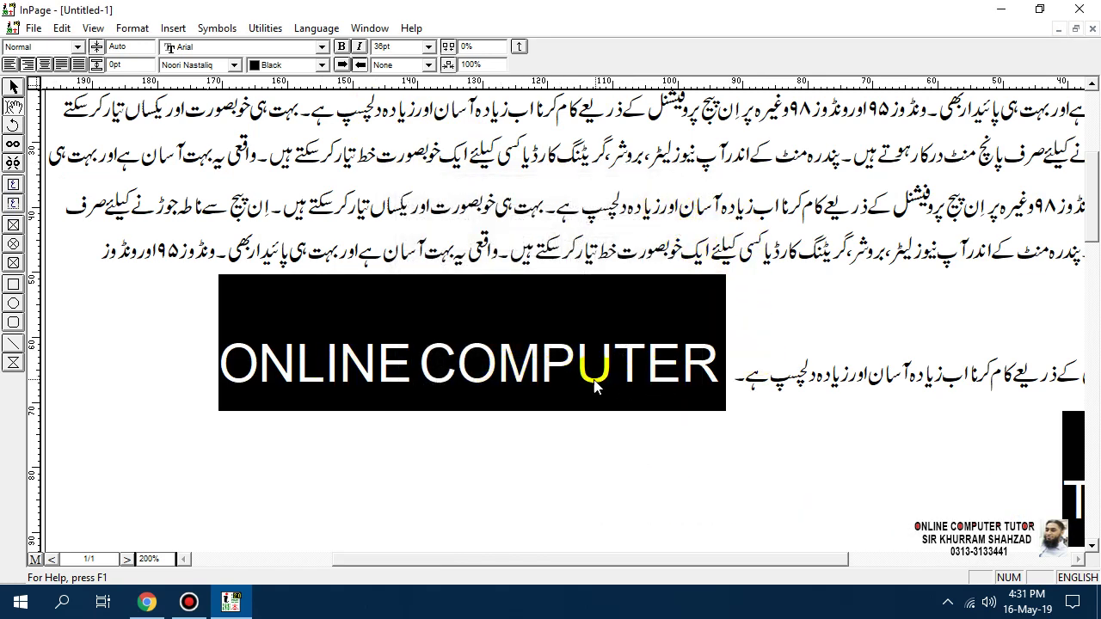
# - Restore Reduce Latin Fontsize to 12% for the selected English words
pyautogui.hotkey('alt', 'u')
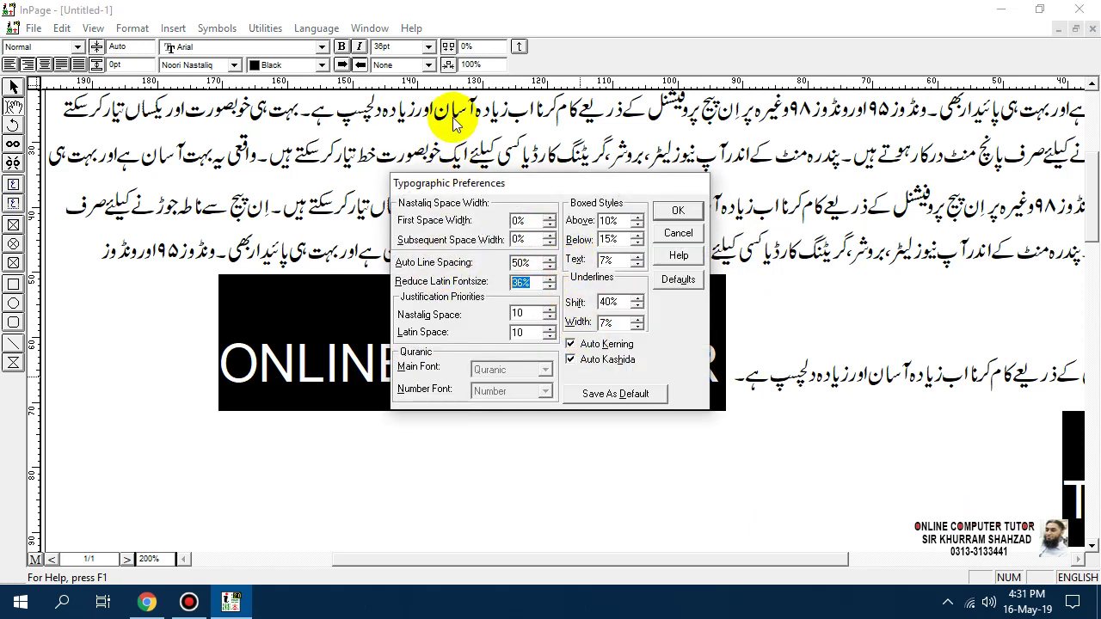
pyautogui.doubleClick(522, 282)
pyautogui.write('12')
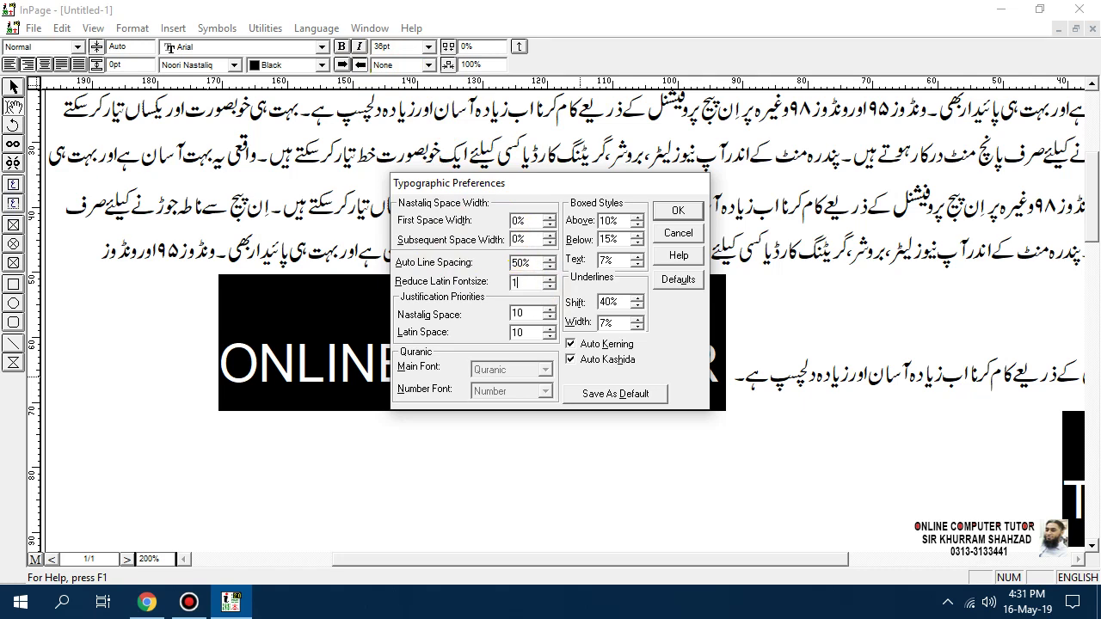
pyautogui.click(679, 212)
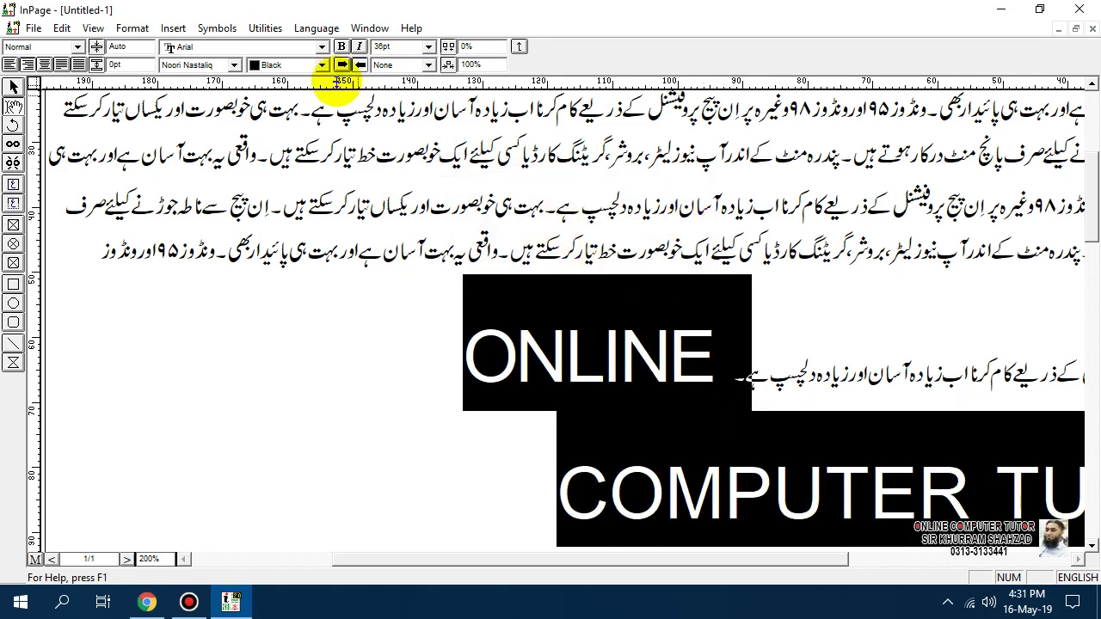
# - Return the selected English words to 12pt and re-enter 12% for Reduce Latin Fontsize in Typographic Preferences
pyautogui.click(427, 46)
pyautogui.click(412, 90)
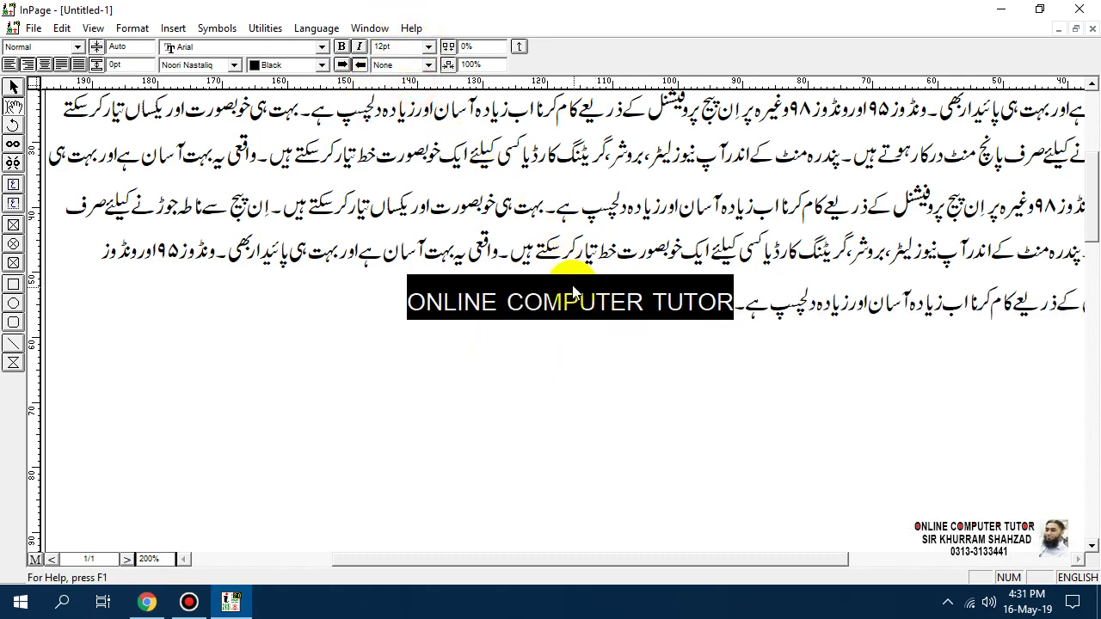
pyautogui.hotkey('ctrl', 'alt', 'y')
pyautogui.doubleClick(529, 282)
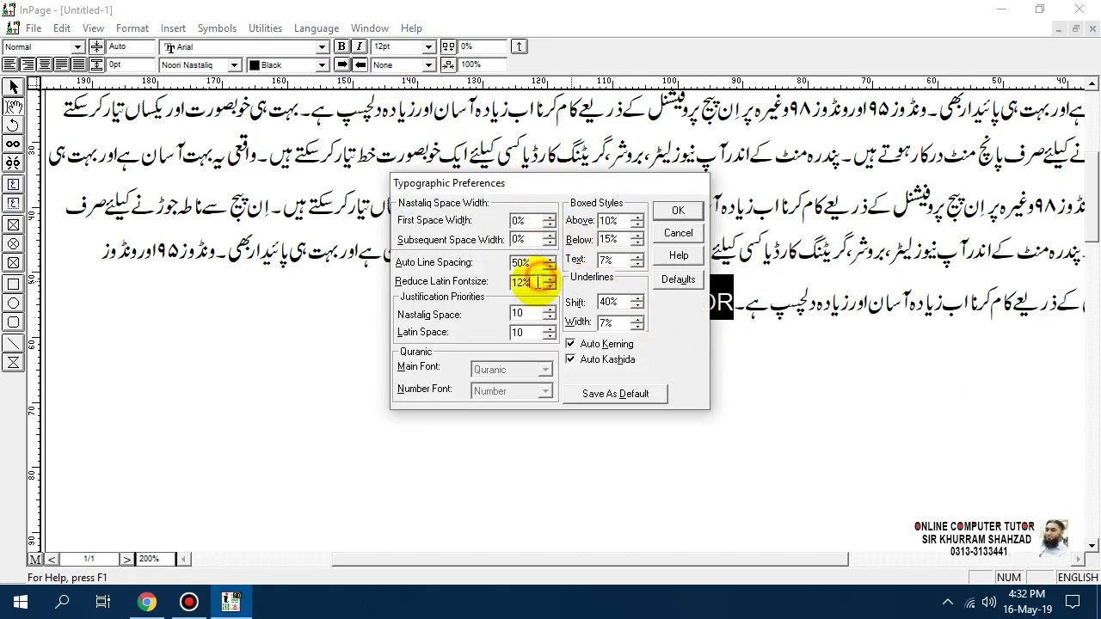
pyautogui.write('12')
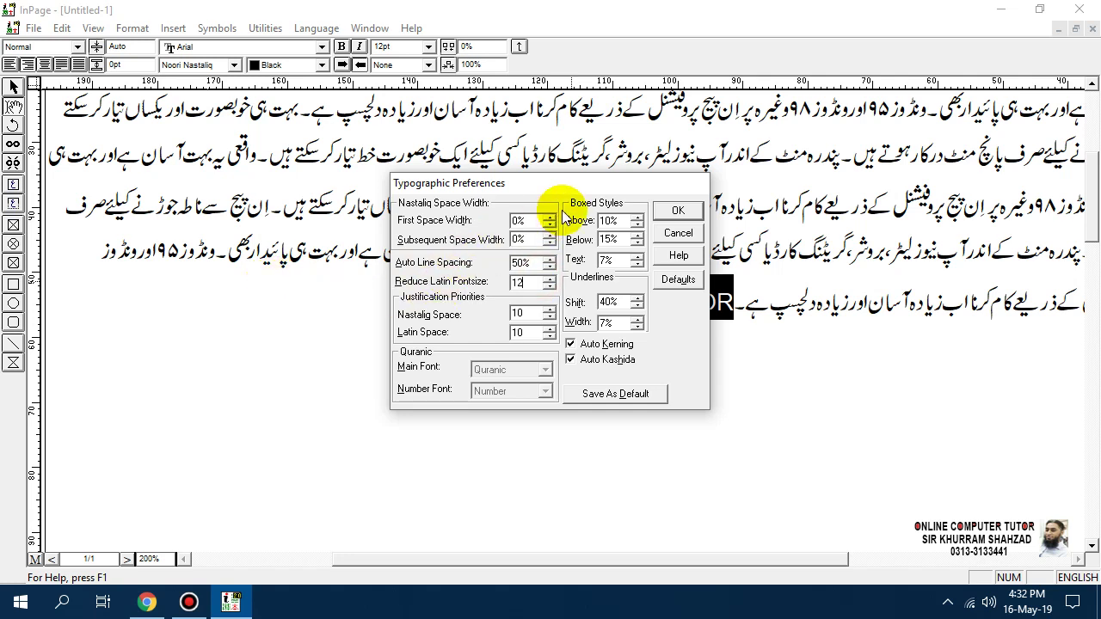
pyautogui.click(676, 211)
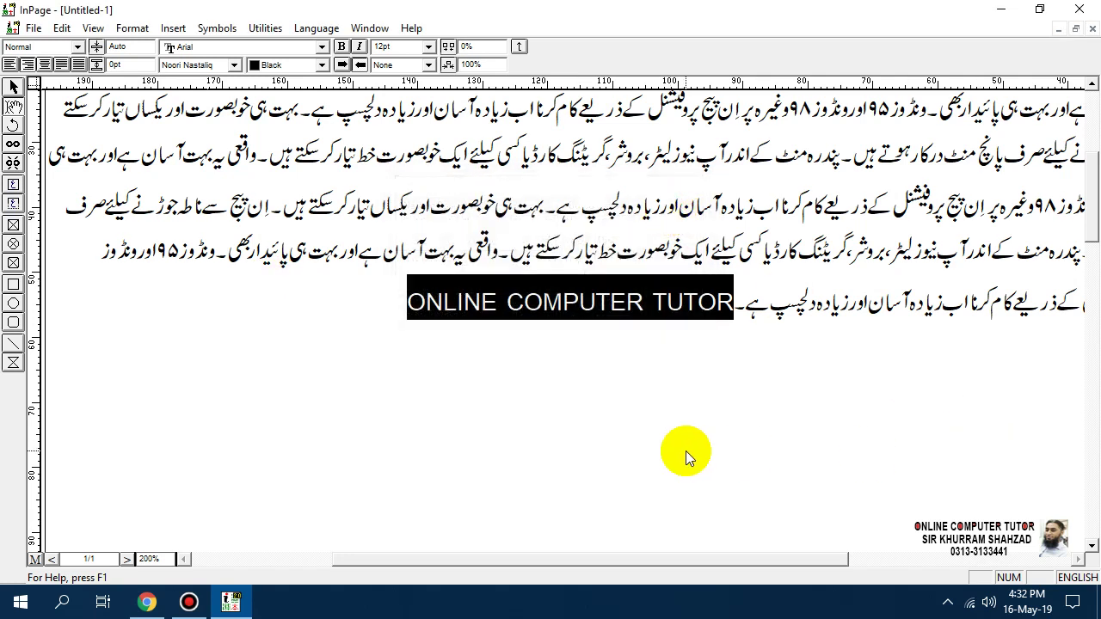
# - Set the Latin Space justification priority to 50 for the selected English words
pyautogui.hotkey('ctrl', 'alt', 'y')
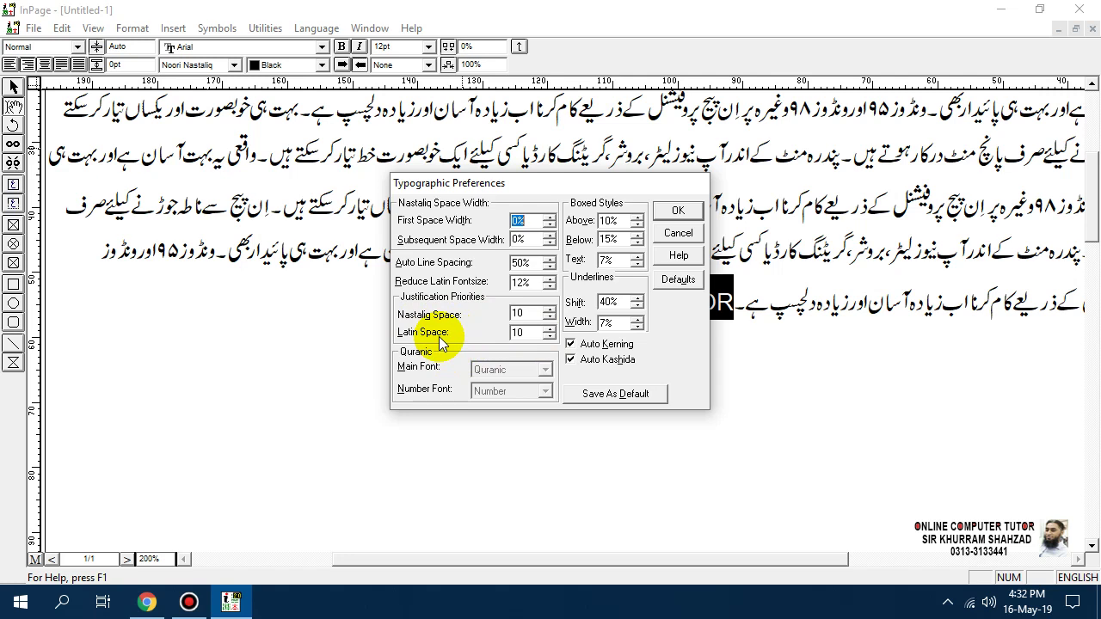
pyautogui.doubleClick(519, 332)
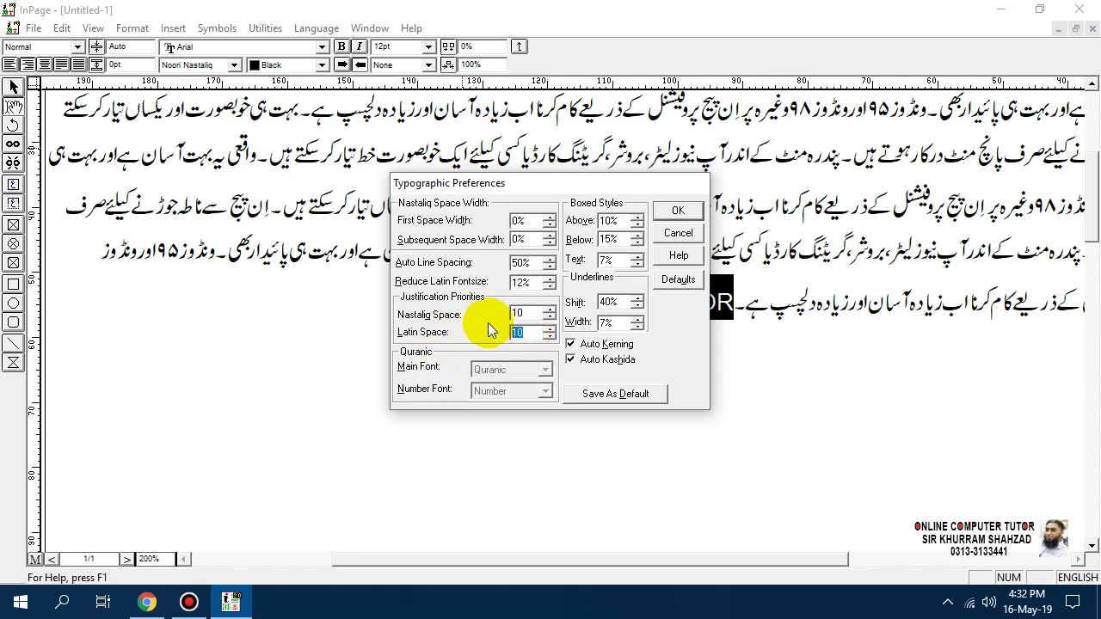
pyautogui.write('50')
pyautogui.click(656, 215)
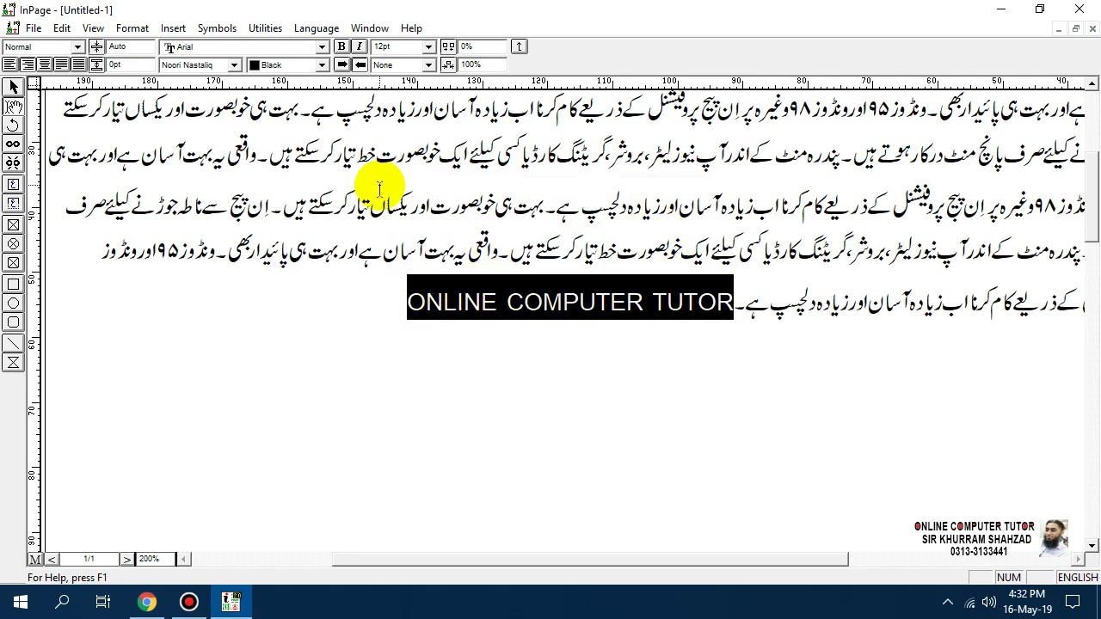
# - Extend the selection to the last lines of Urdu text with the English words and set their Latin Space priority to 80
pyautogui.hotkey('ctrl', 'alt', 'y')
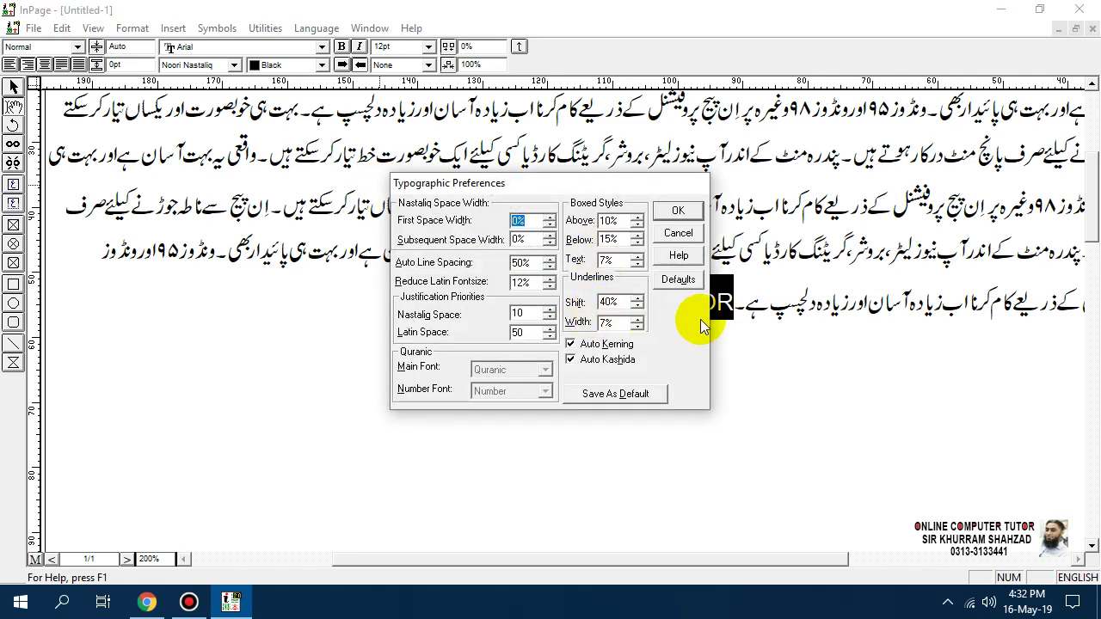
pyautogui.click(678, 233)
pyautogui.moveTo(378, 311); pyautogui.dragTo(929, 193)
pyautogui.hotkey('ctrl', 'alt', 'y')
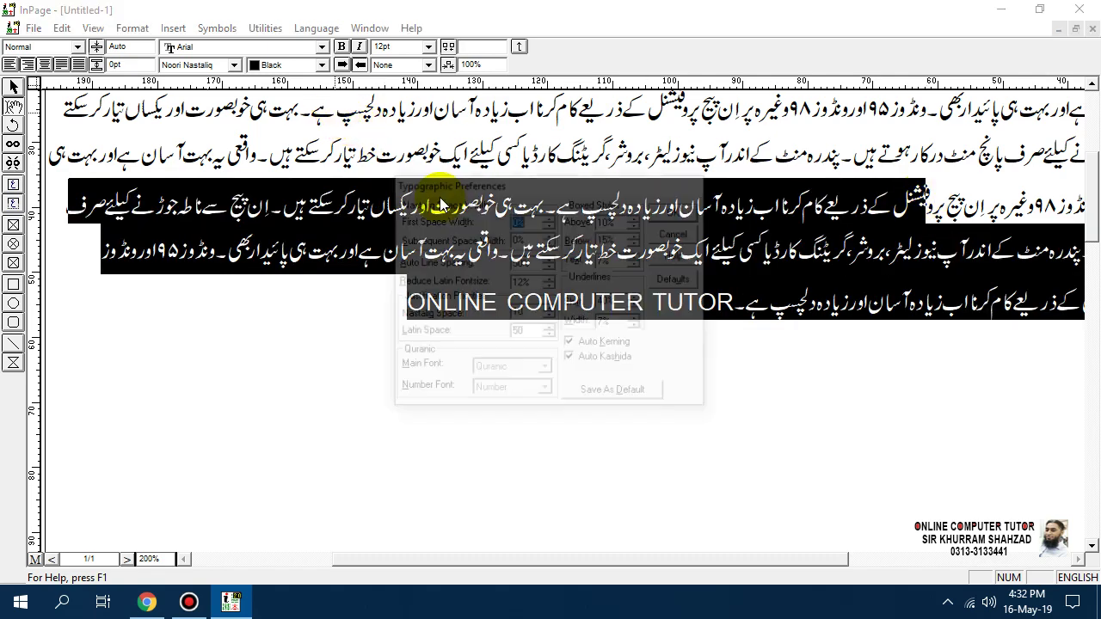
pyautogui.doubleClick(518, 332)
pyautogui.write('80')
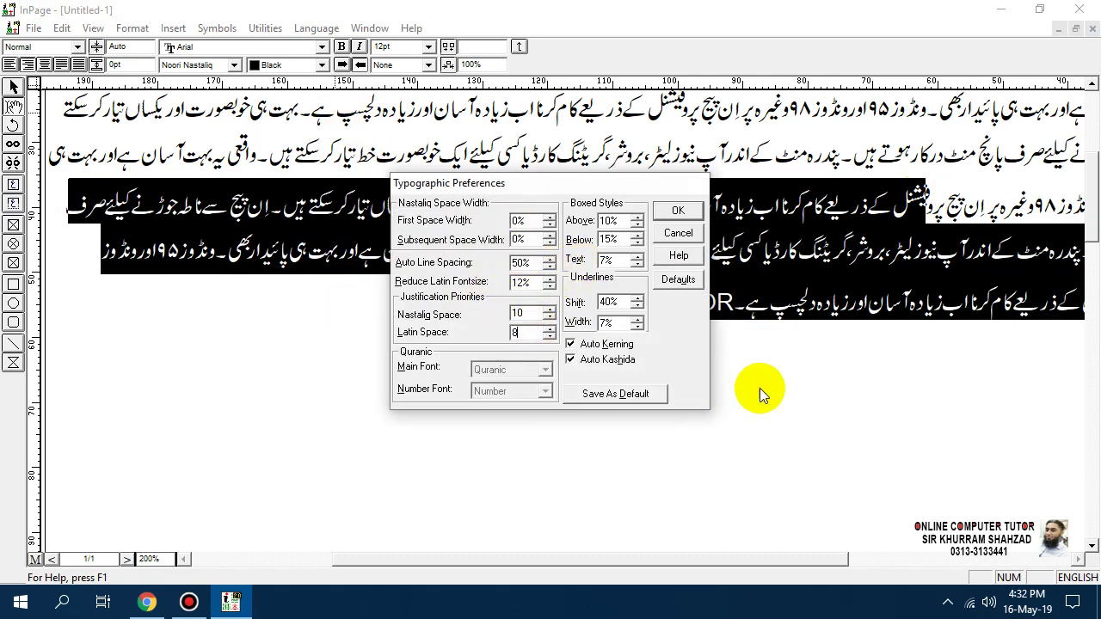
pyautogui.click(693, 215)
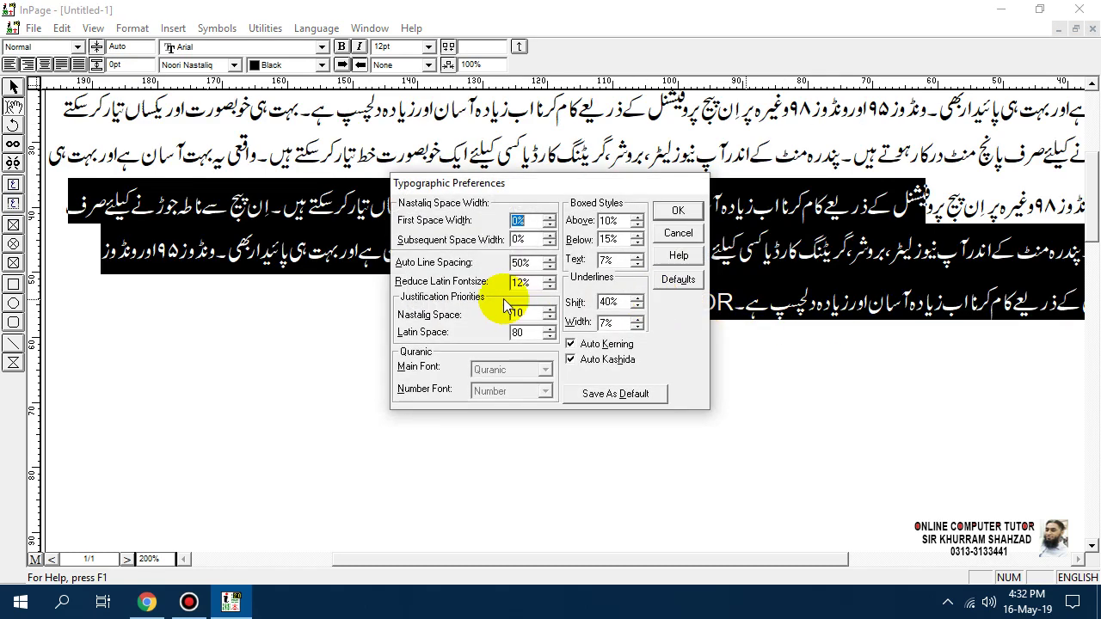
# - Set the Latin Space justification priority back to 10 for the selected lines
pyautogui.doubleClick(518, 332)
pyautogui.write('100')
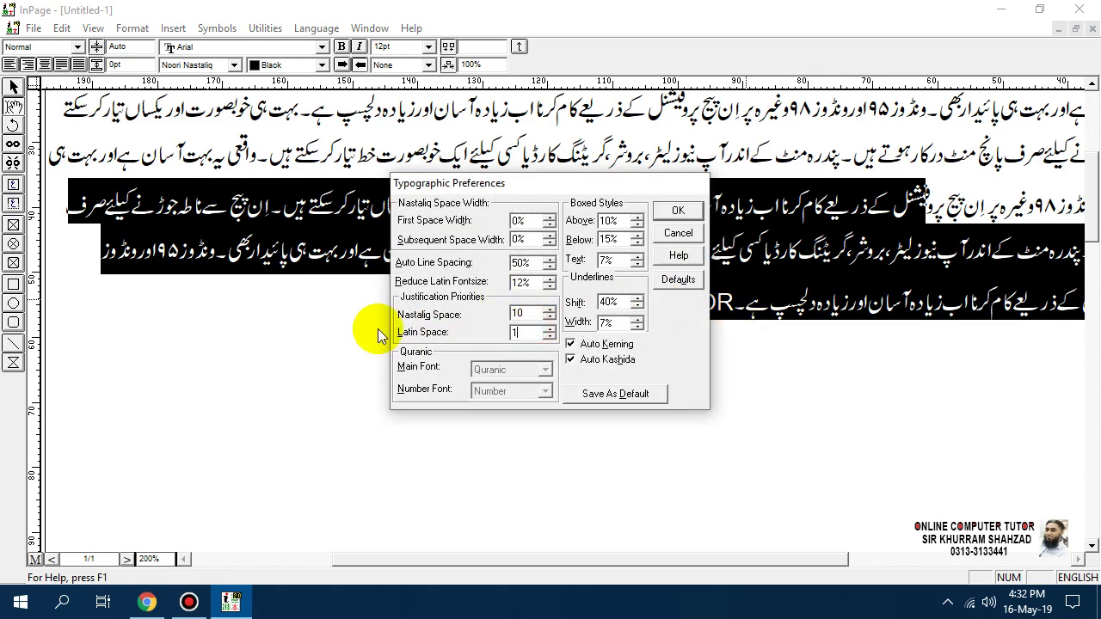
pyautogui.click(678, 210)
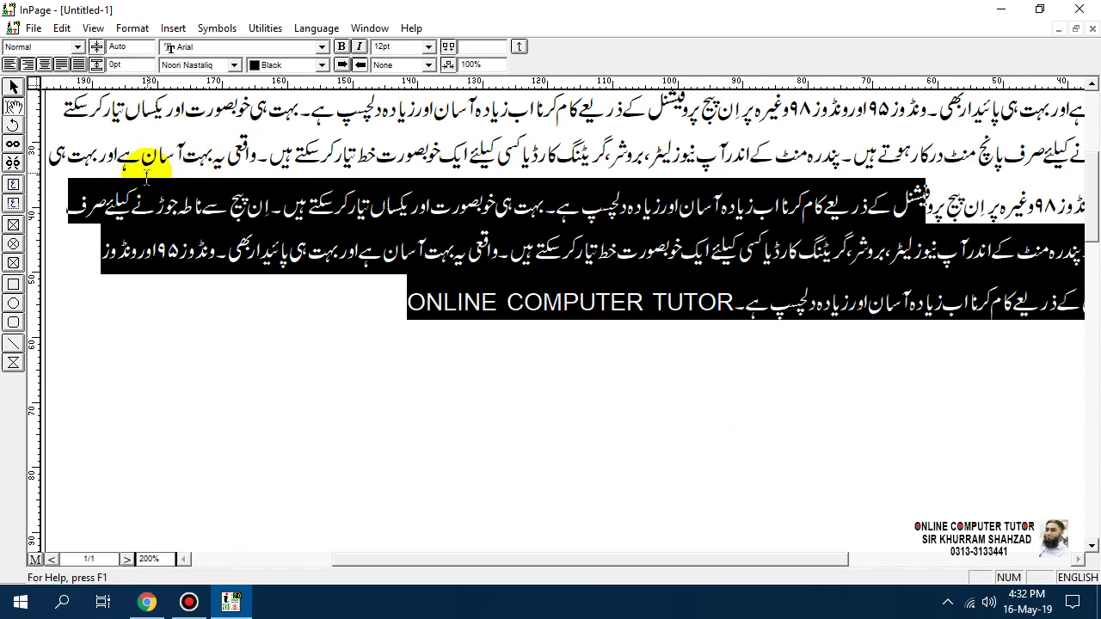
# - Turn off Auto Kerning for the selected lines in Typographic Preferences
pyautogui.hotkey('ctrl', 'alt', 'y')
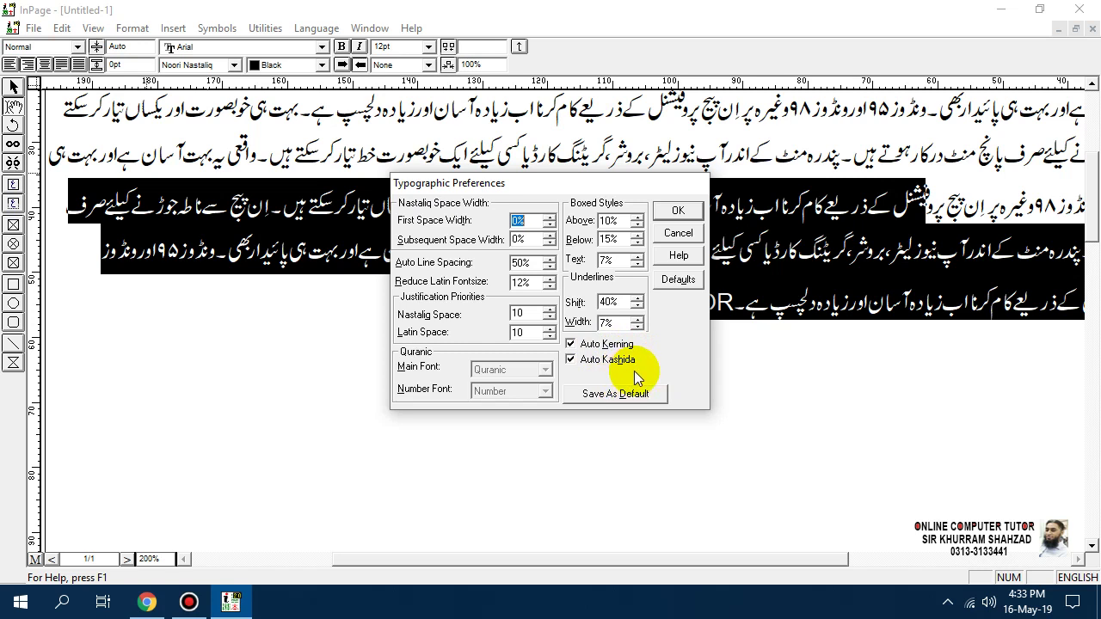
pyautogui.click(585, 344)
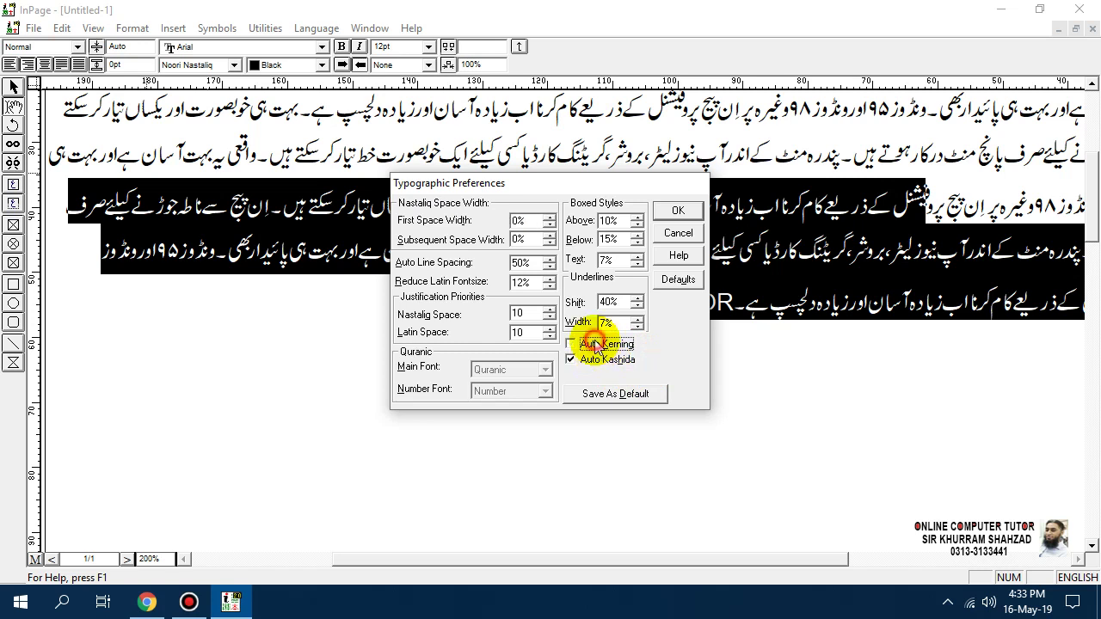
pyautogui.click(673, 211)
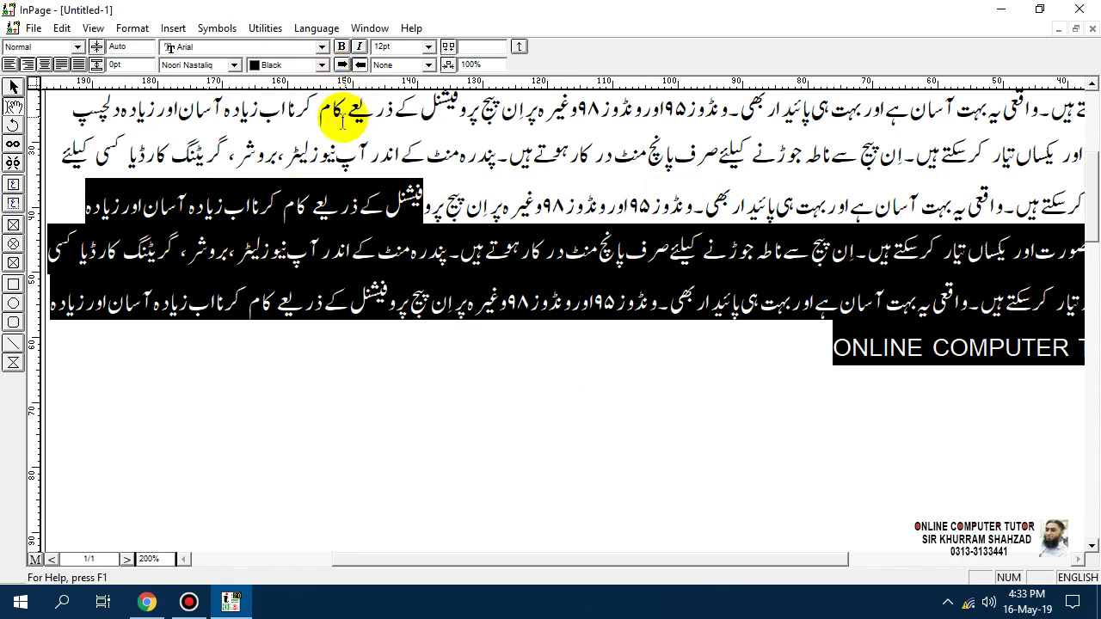
# - Turn Auto Kerning back on for the selected lines in Typographic Preferences, and recheck the dialog's options without changing them
pyautogui.hotkey('ctrl', 'alt', 'y')
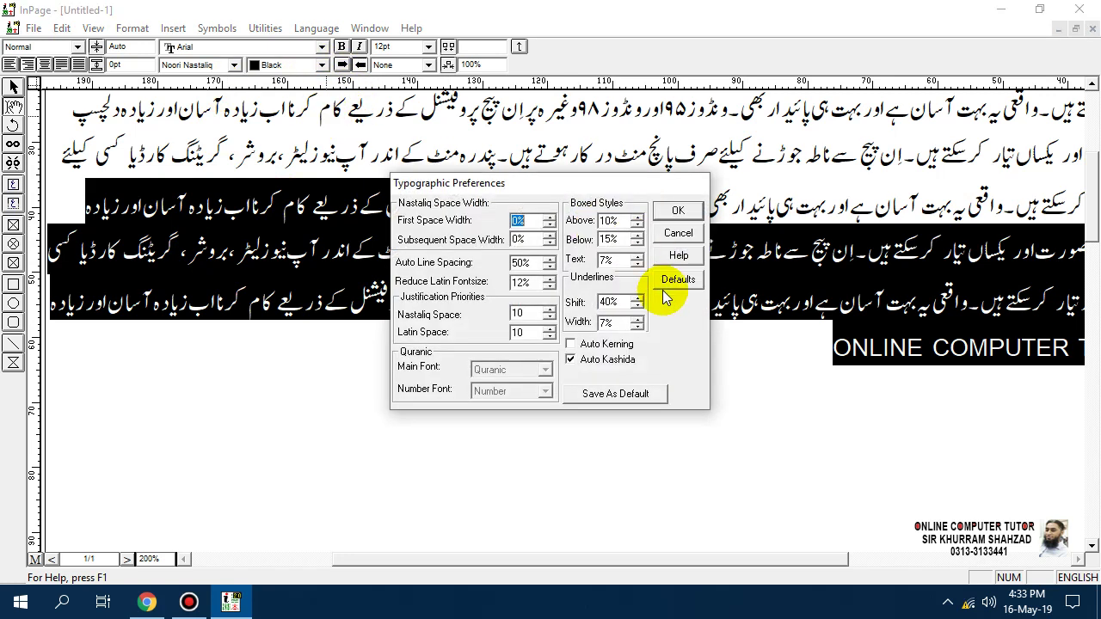
pyautogui.click(592, 346)
pyautogui.click(676, 212)
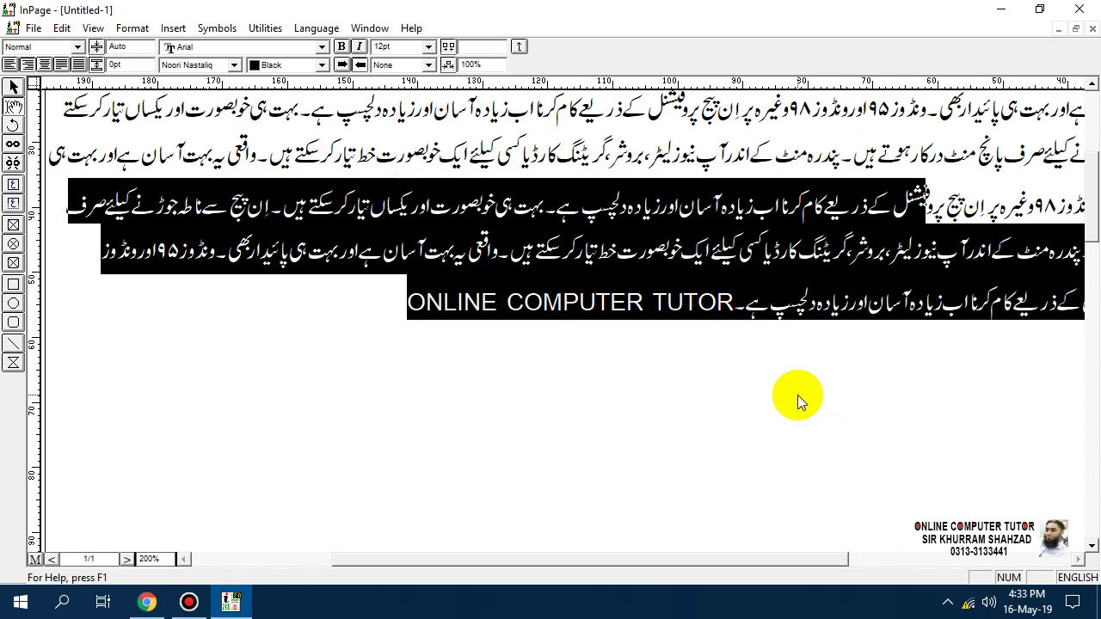
pyautogui.hotkey('ctrl', 'alt', 'y')
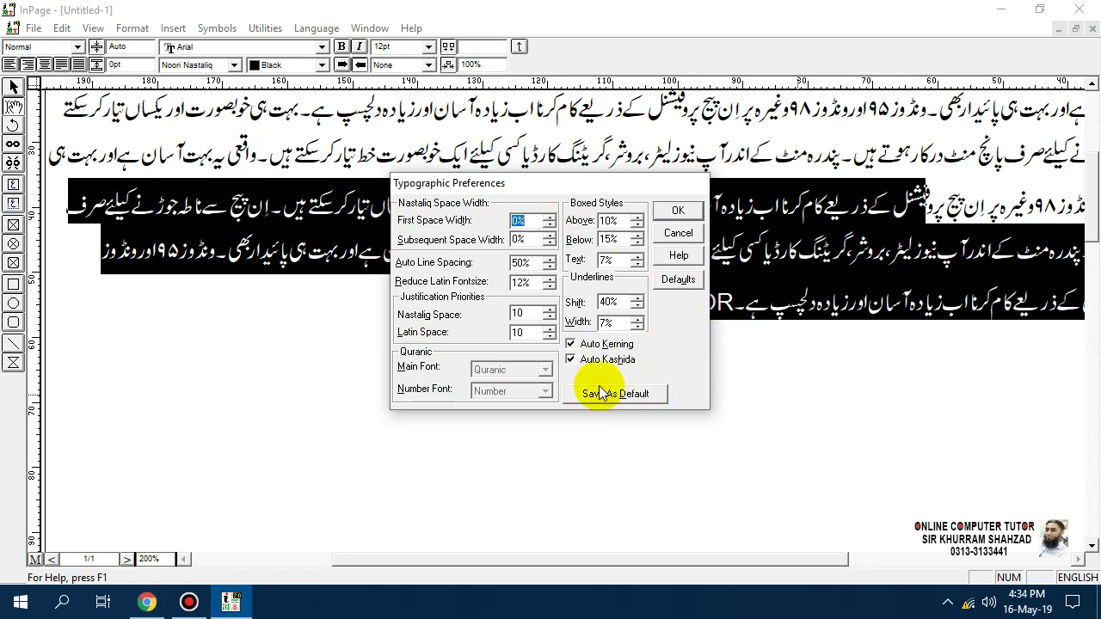
pyautogui.click(674, 233)
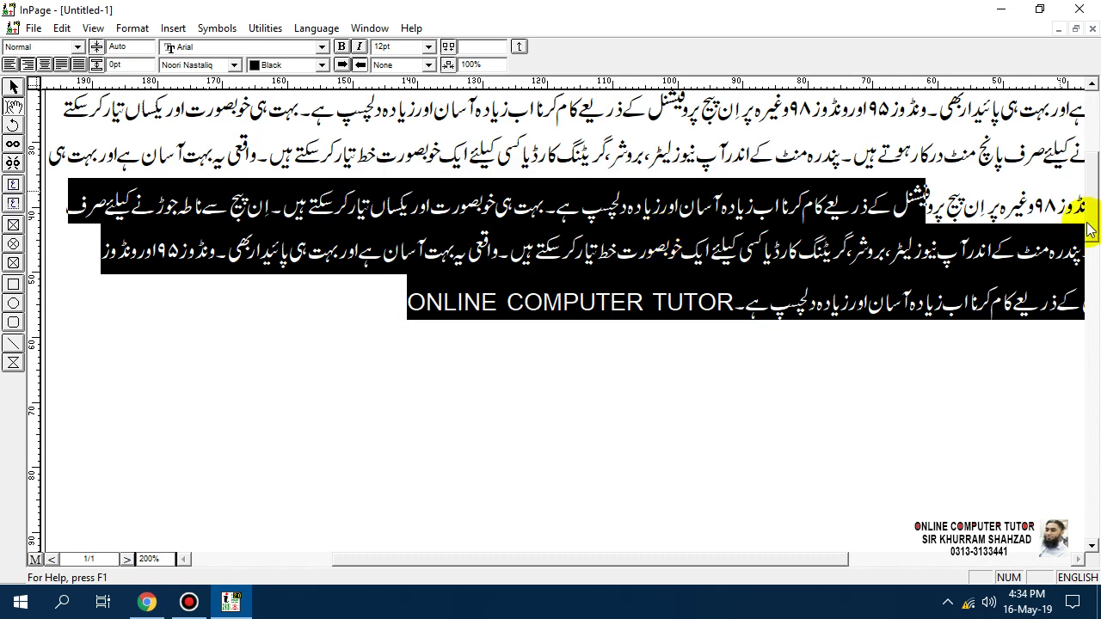
# - Review the font size, print font size, preview font size and footer options in Story Editor Preferences, leaving them unchanged
pyautogui.moveTo(1092, 217); pyautogui.dragTo(1089, 167)
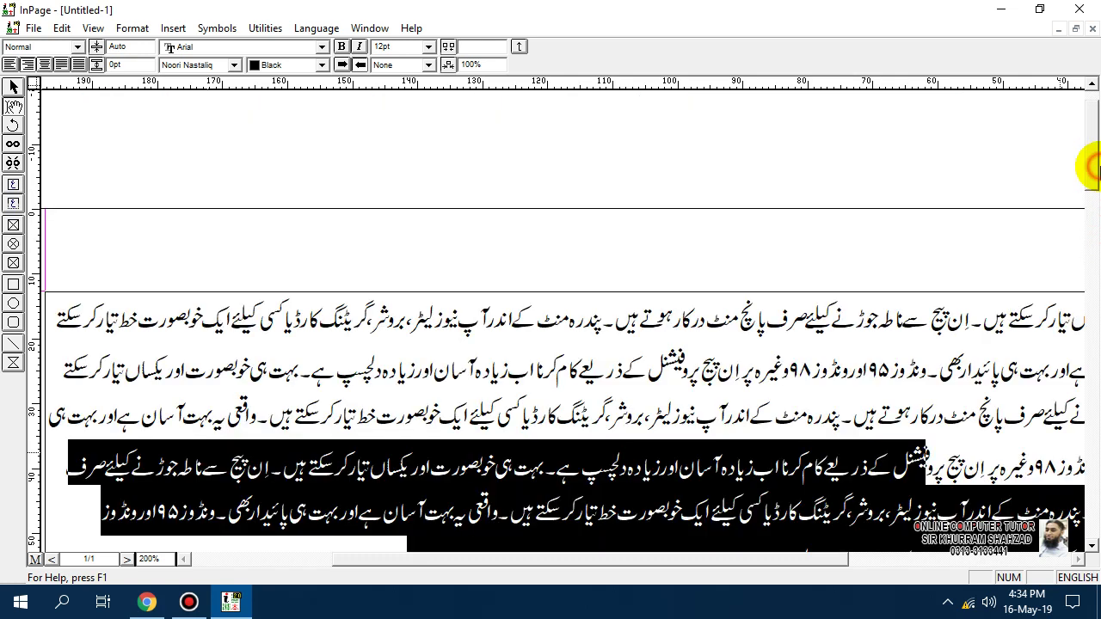
pyautogui.click(62, 29)
pyautogui.moveTo(161, 354)
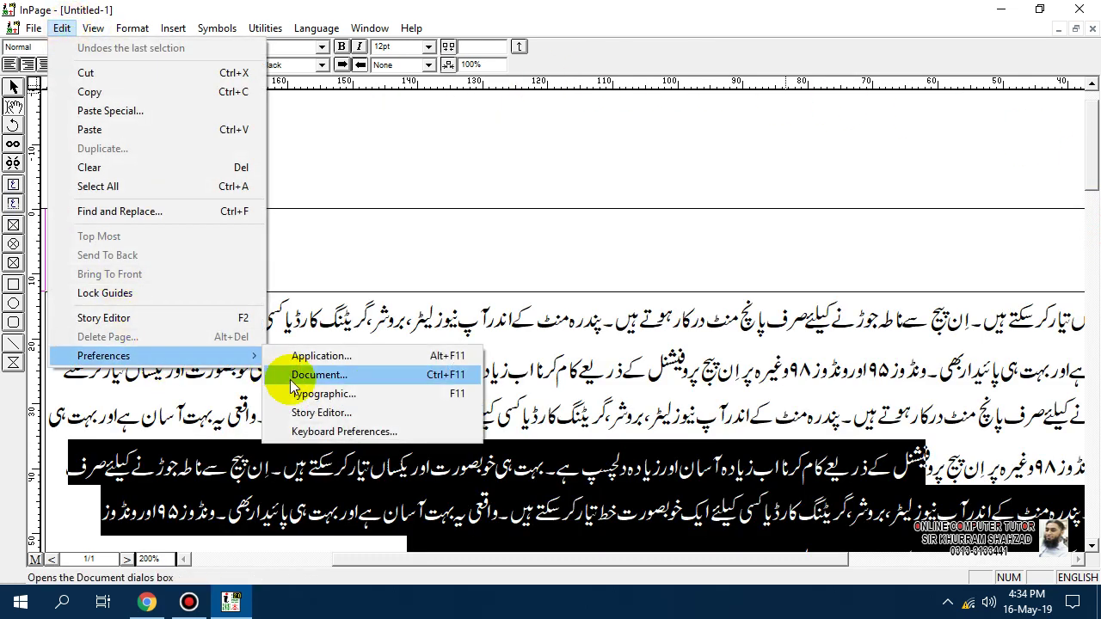
pyautogui.click(323, 413)
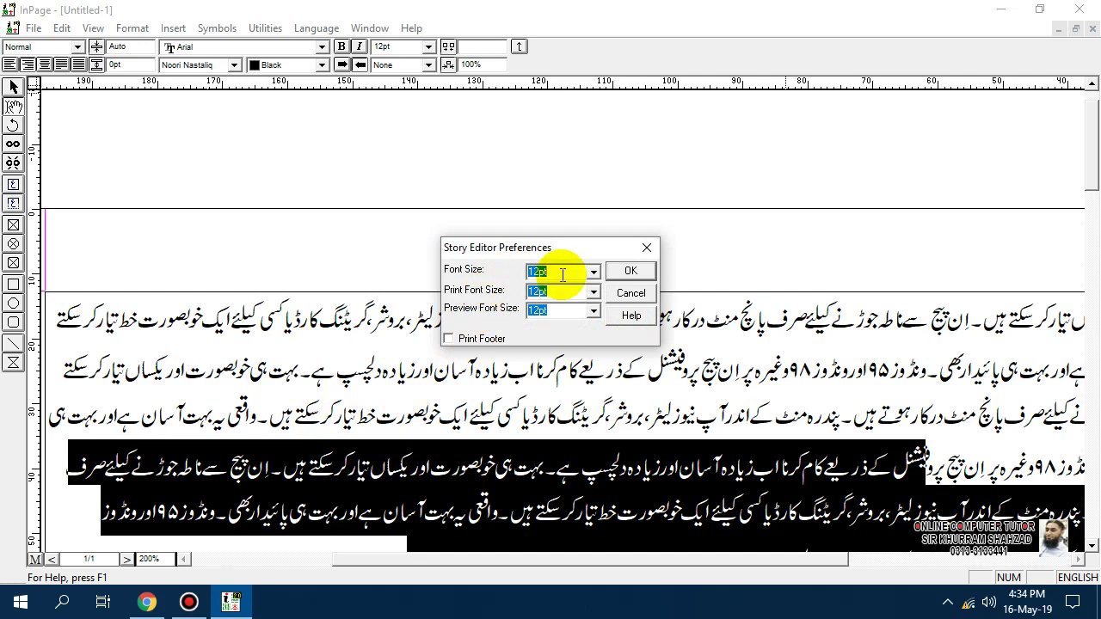
pyautogui.click(631, 293)
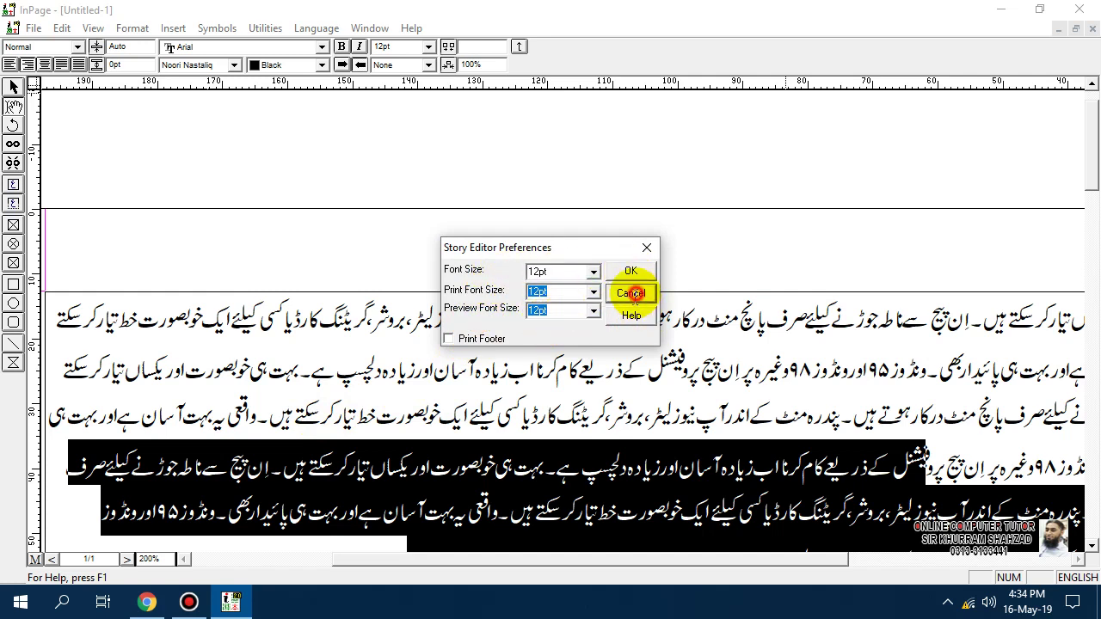